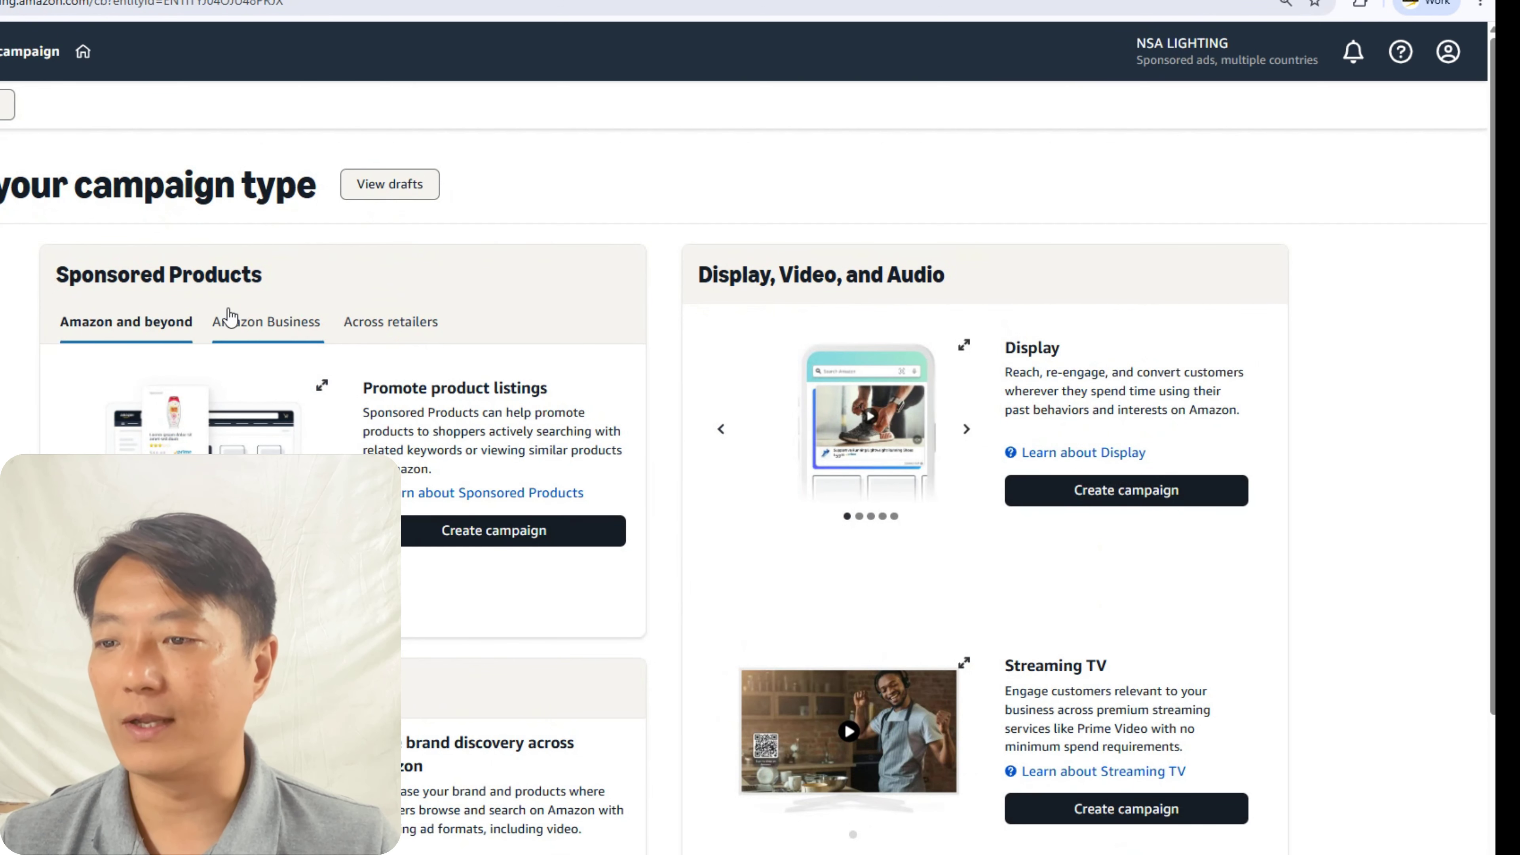
Step: Start a Sponsored Products campaign and review its ad group, sites, products and manual targeting settings down to Product Targeting
left_click(506, 534)
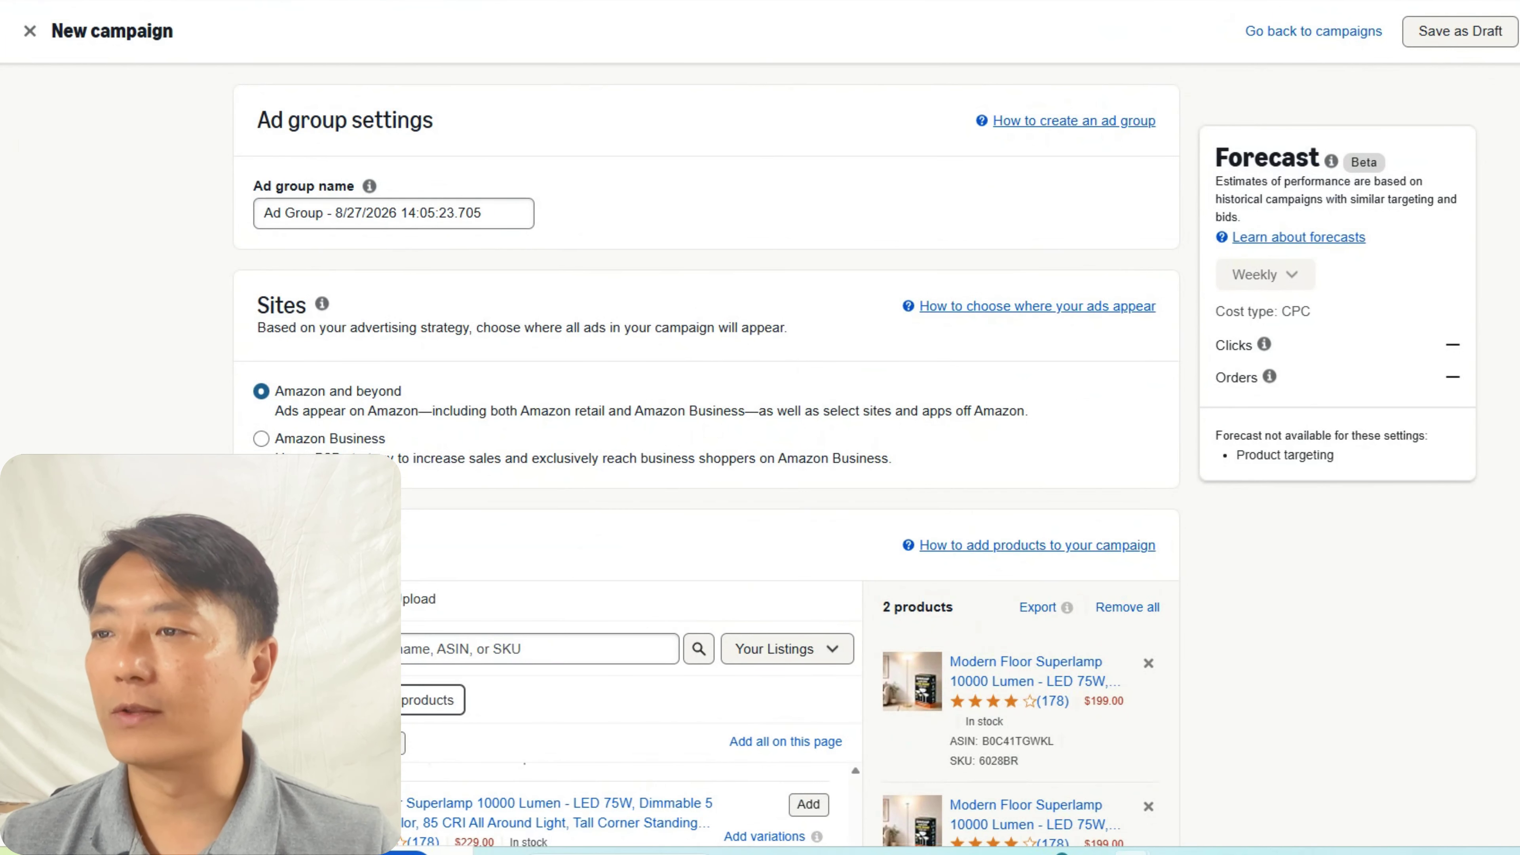
scroll(706, 466, "down", 2)
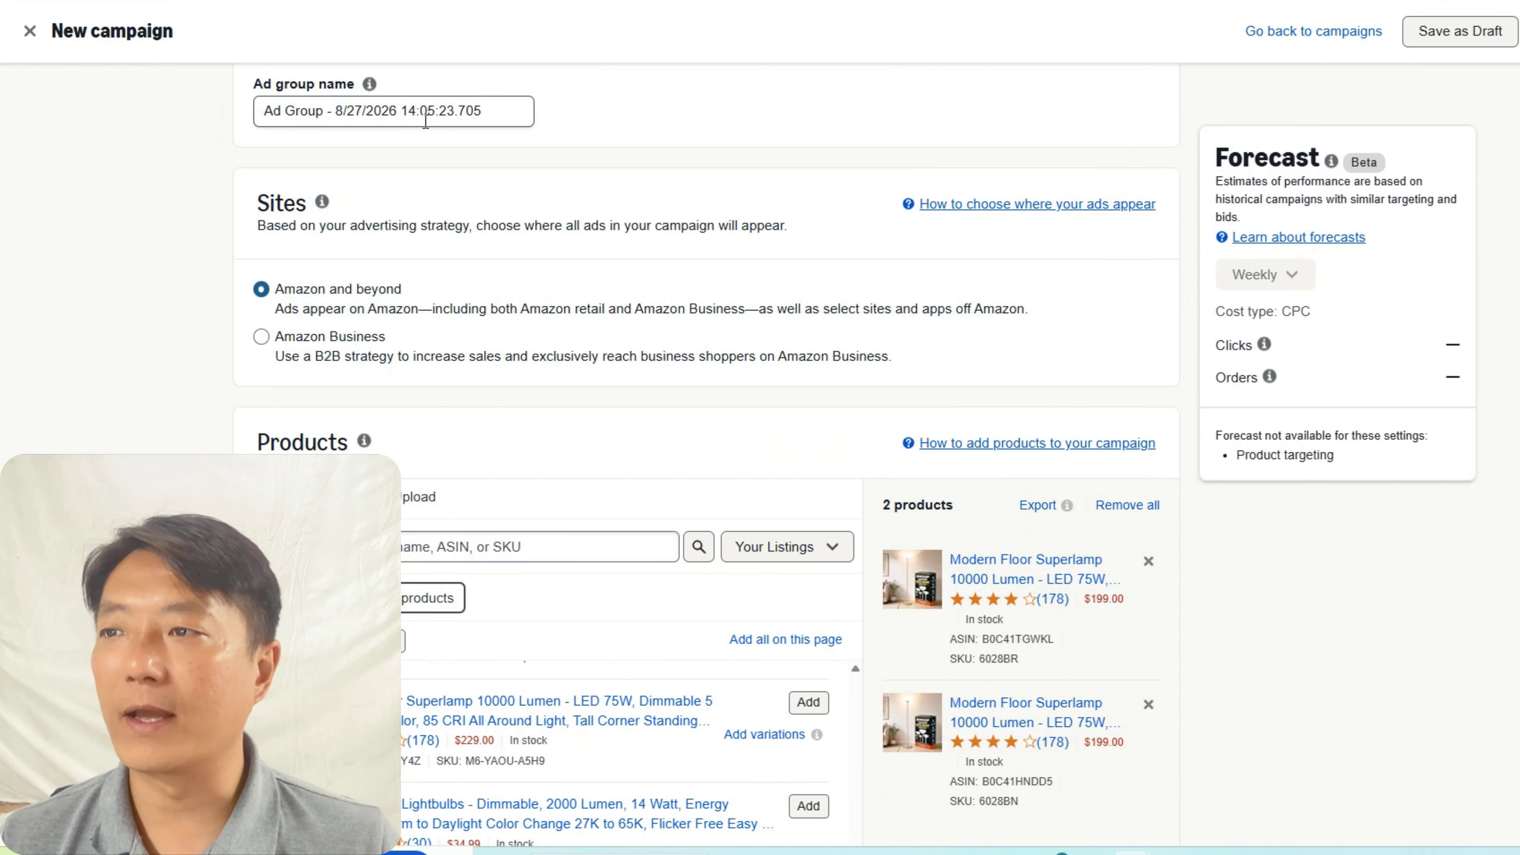
scroll(386, 160, "down", 2)
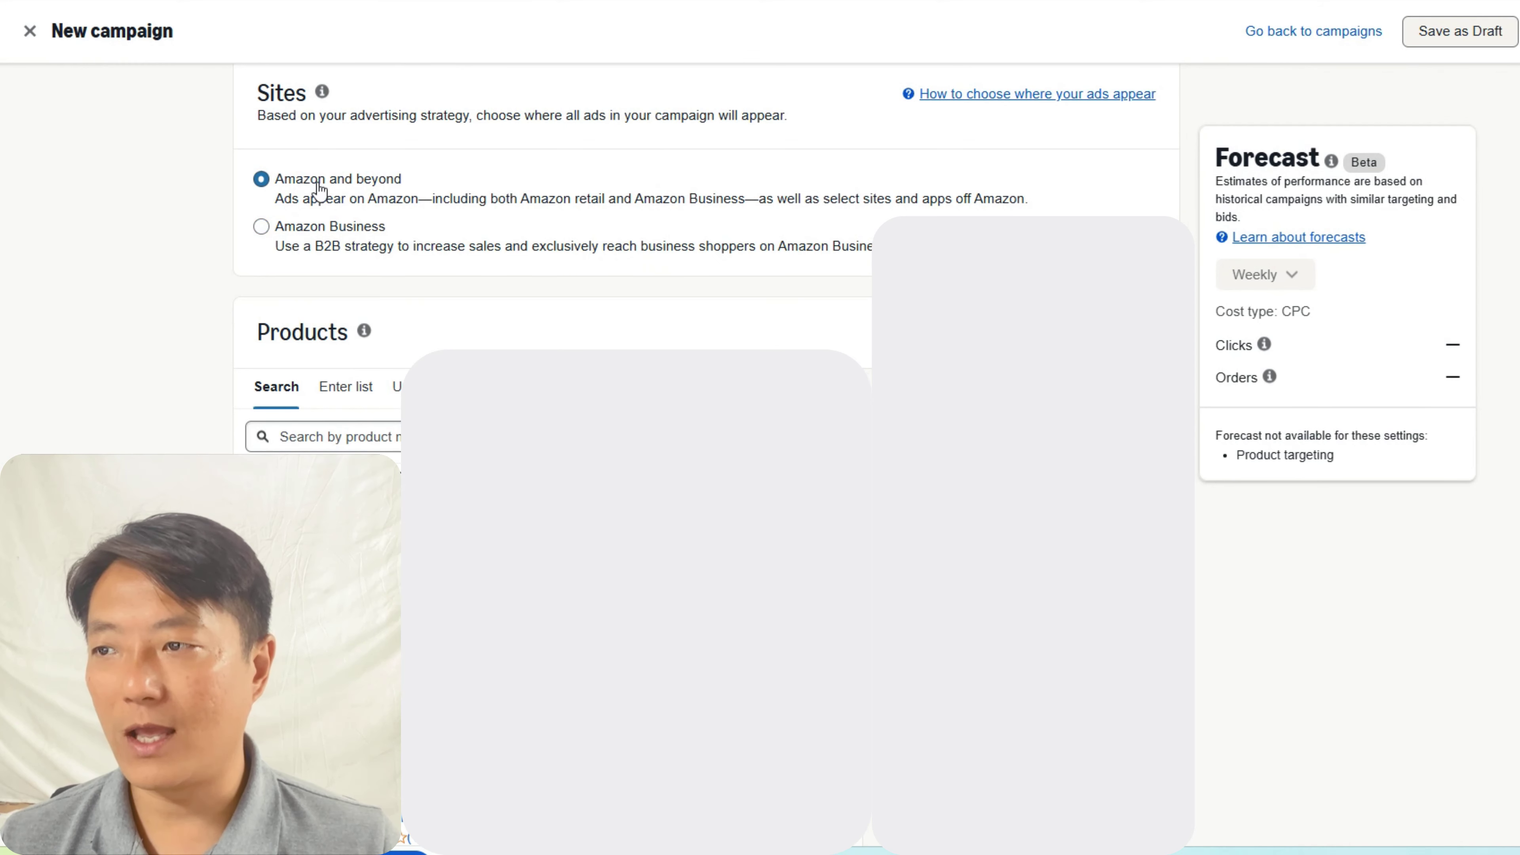
scroll(706, 299, "down", 4)
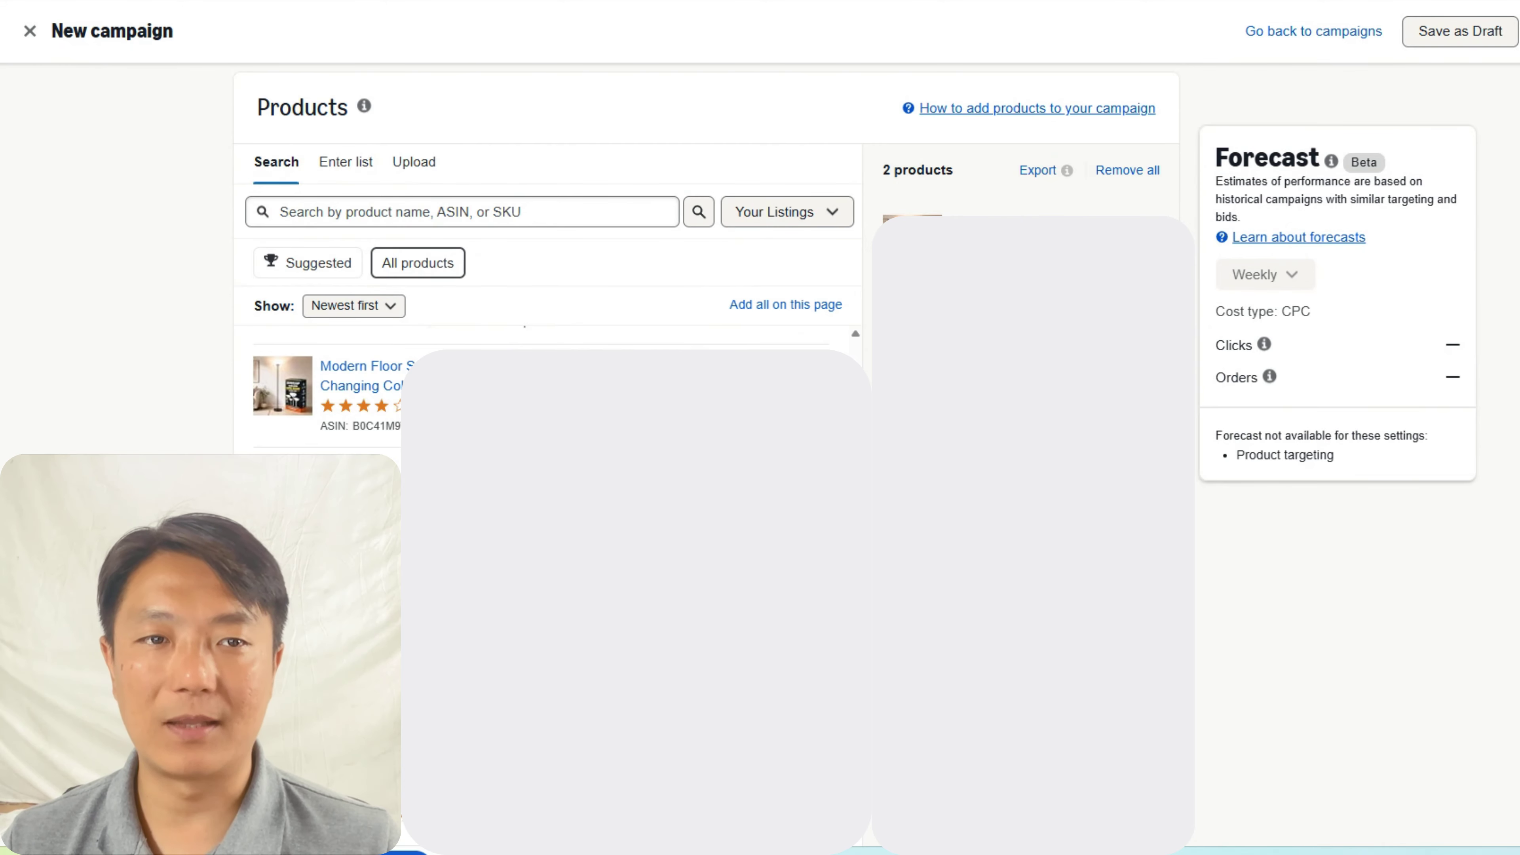
scroll(706, 455, "down", 10)
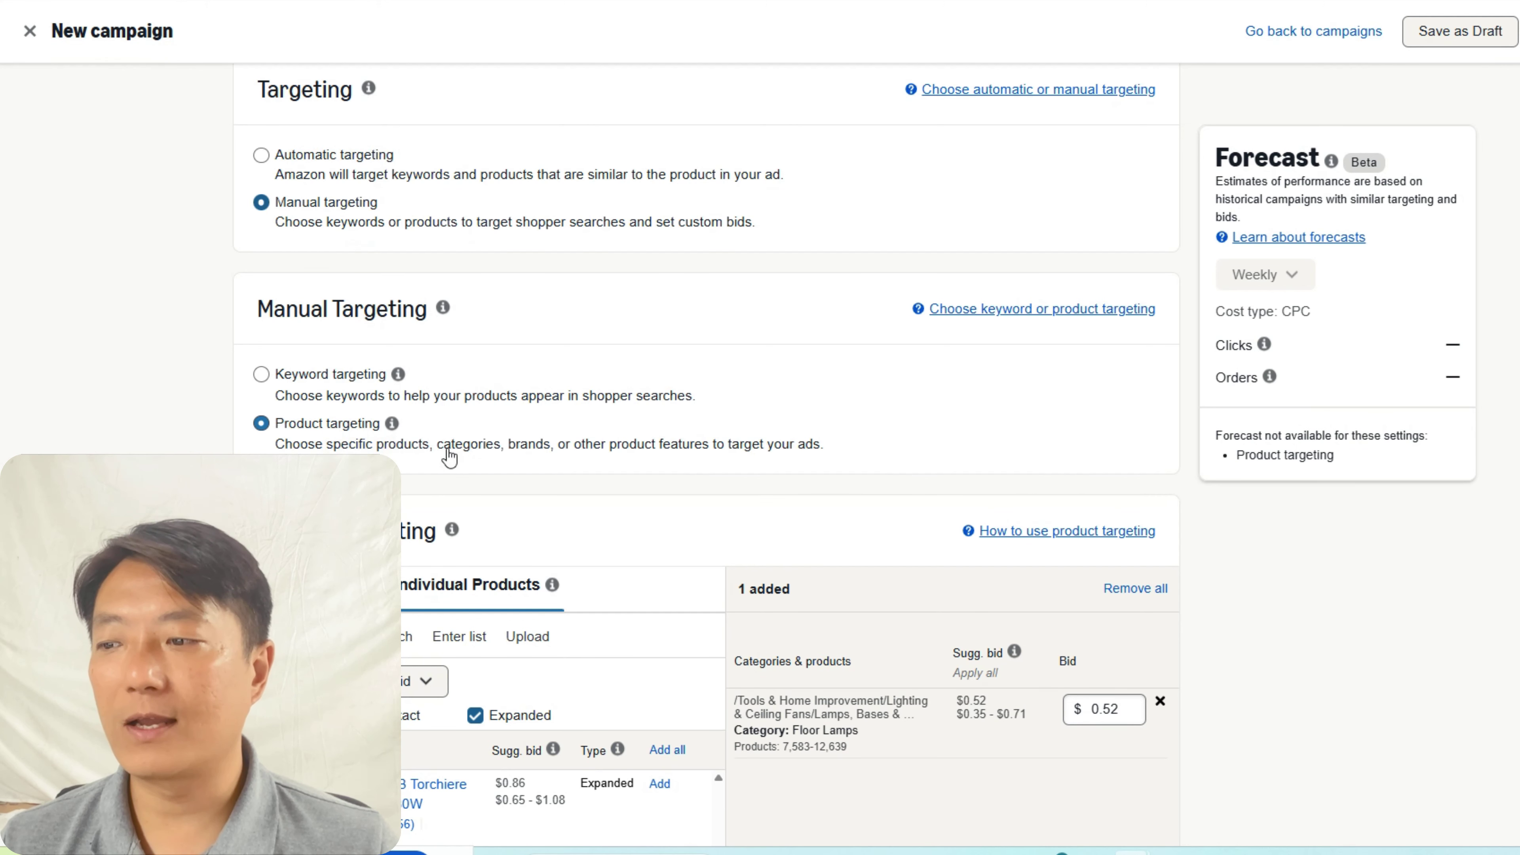
scroll(620, 456, "down", 2)
scroll(538, 261, "down", 5)
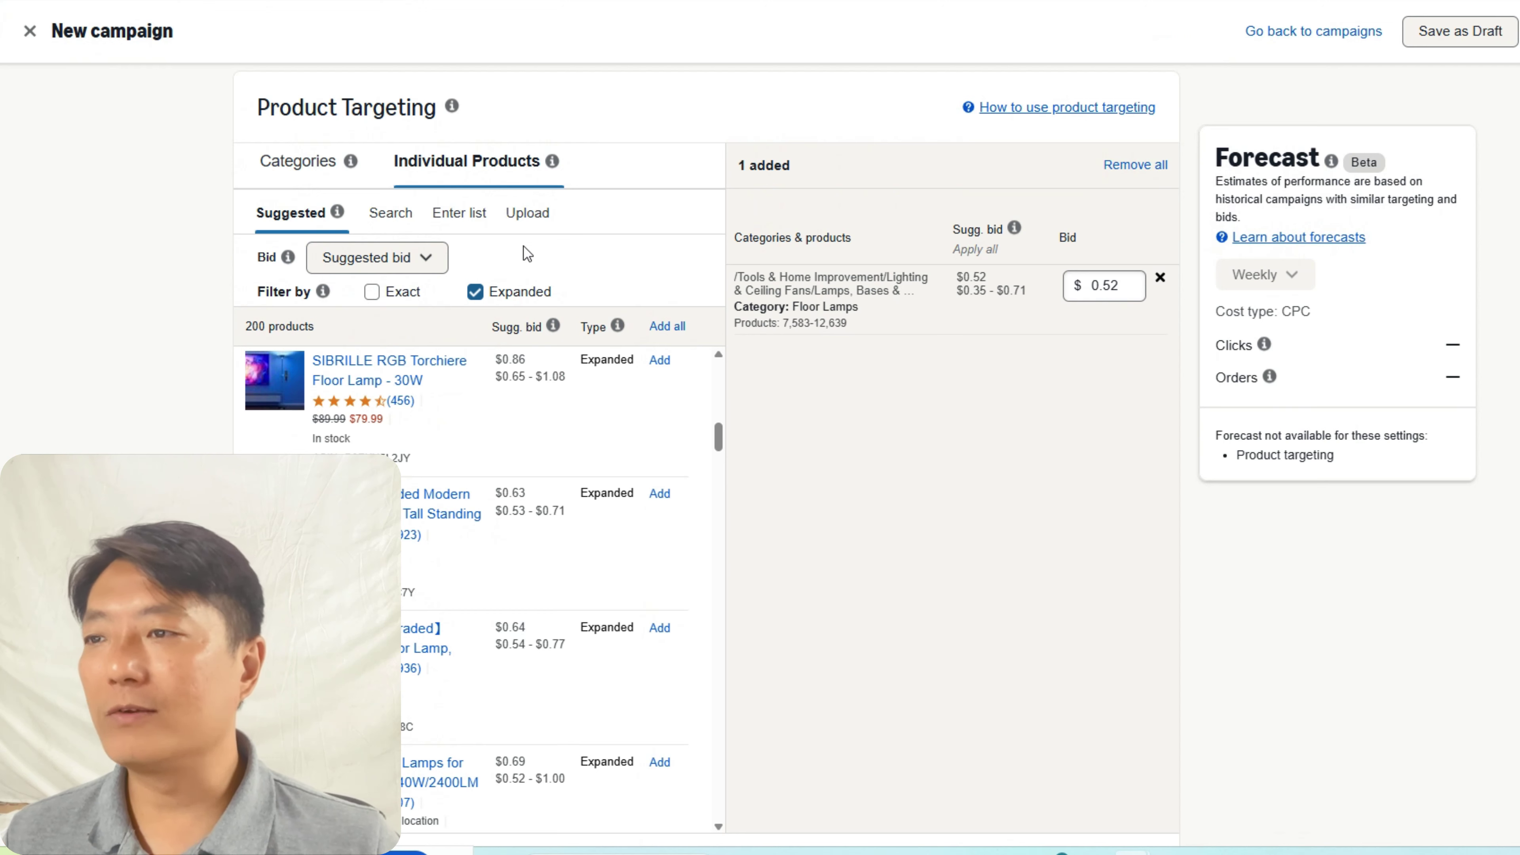
Step: View the refinement options for the suggested Floor Lamps category, including its list of brands
left_click(315, 178)
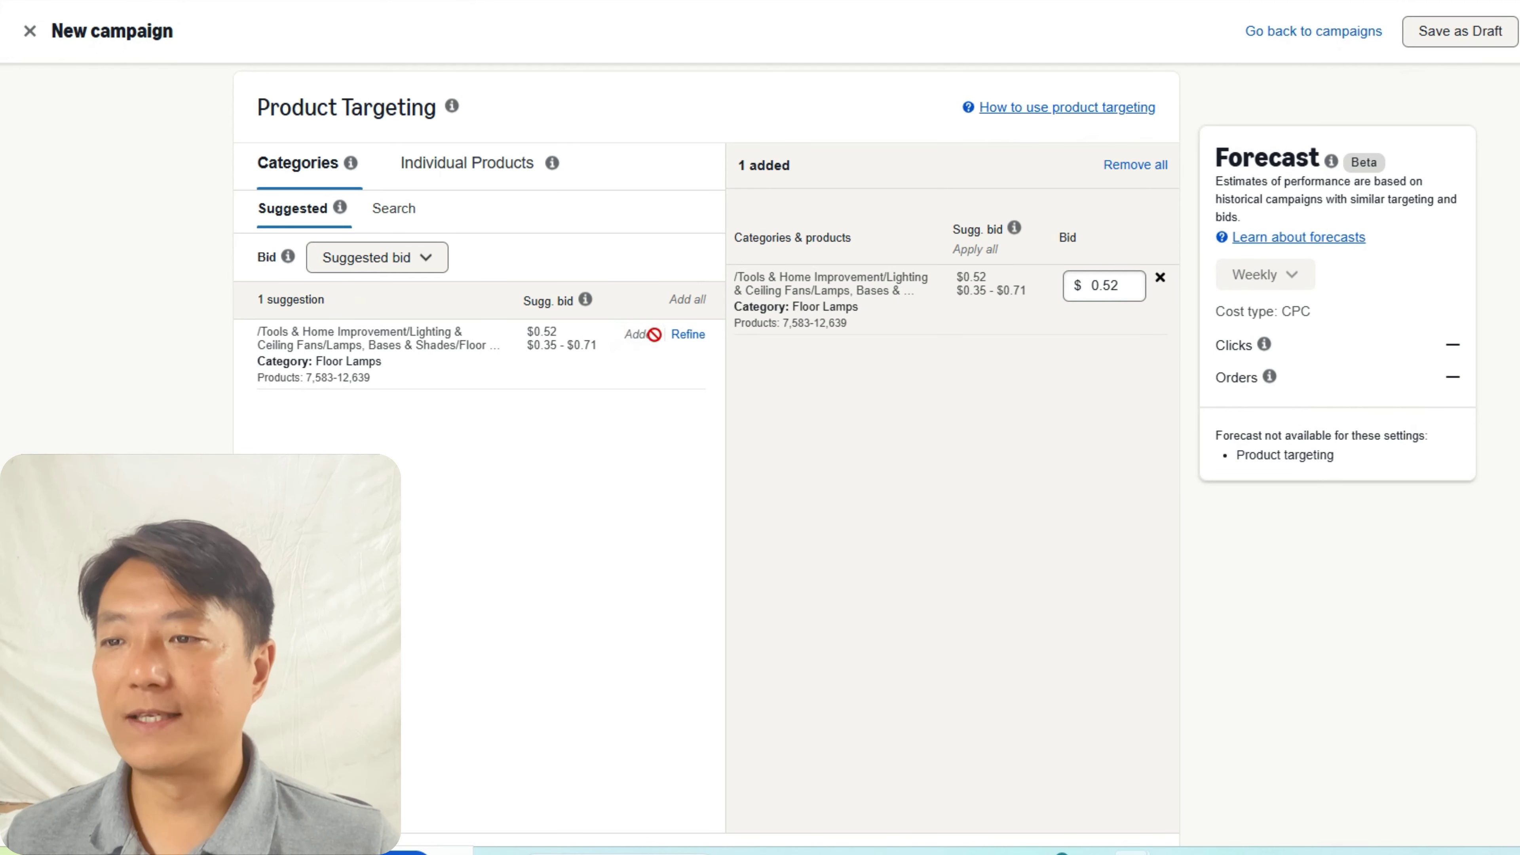
left_click(687, 334)
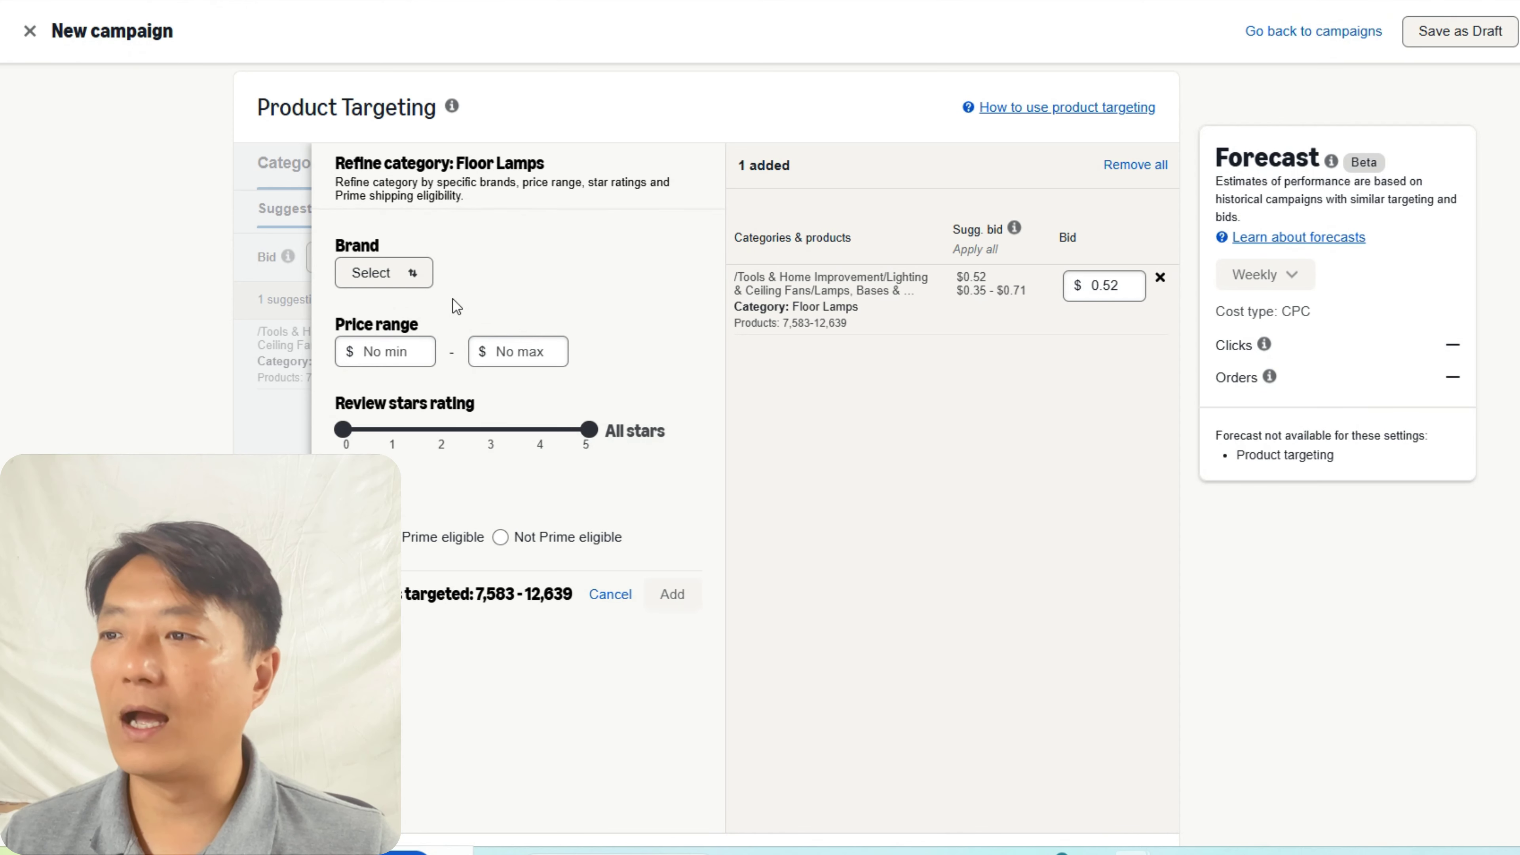
left_click(383, 273)
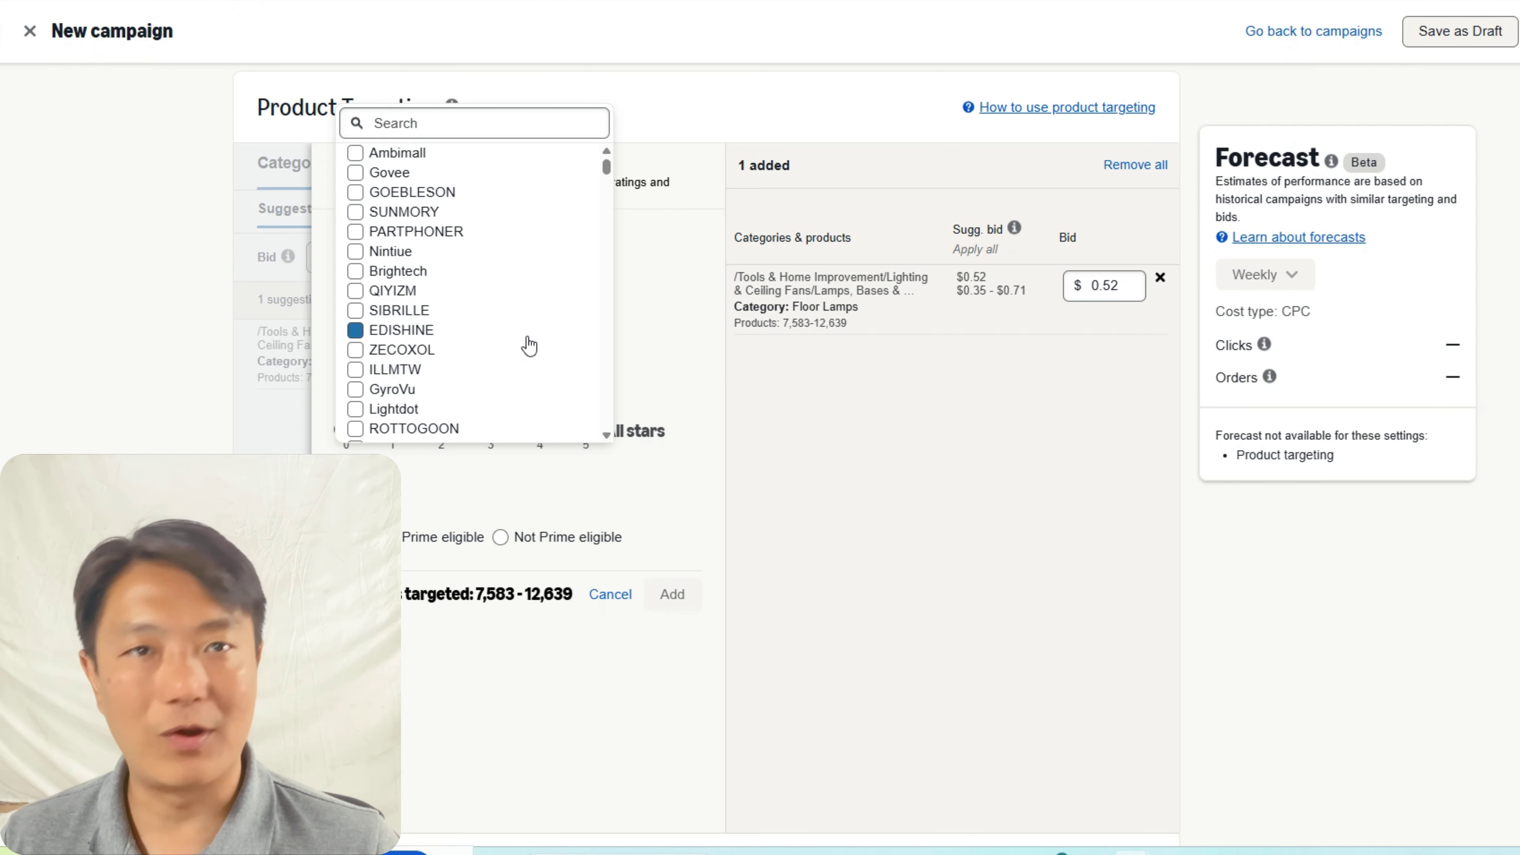
left_click(732, 395)
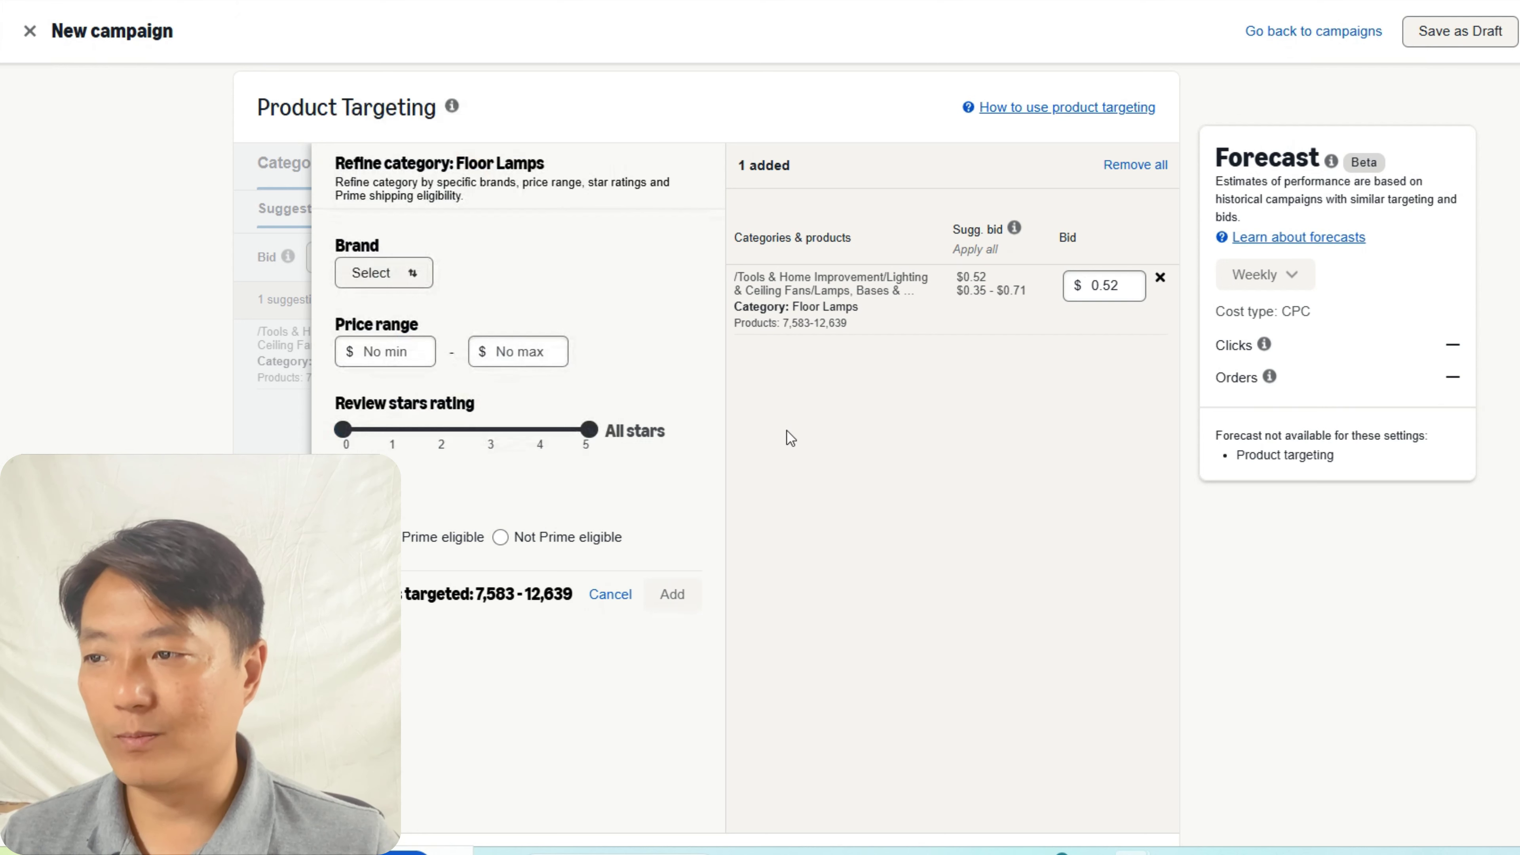
Step: Set the Floor Lamps refinement to a $1.00 to $1.00 price range and a 4-5 stars review rating
left_click(386, 352)
type("1")
left_click(520, 352)
type("1")
left_click_drag(343, 430, 540, 429)
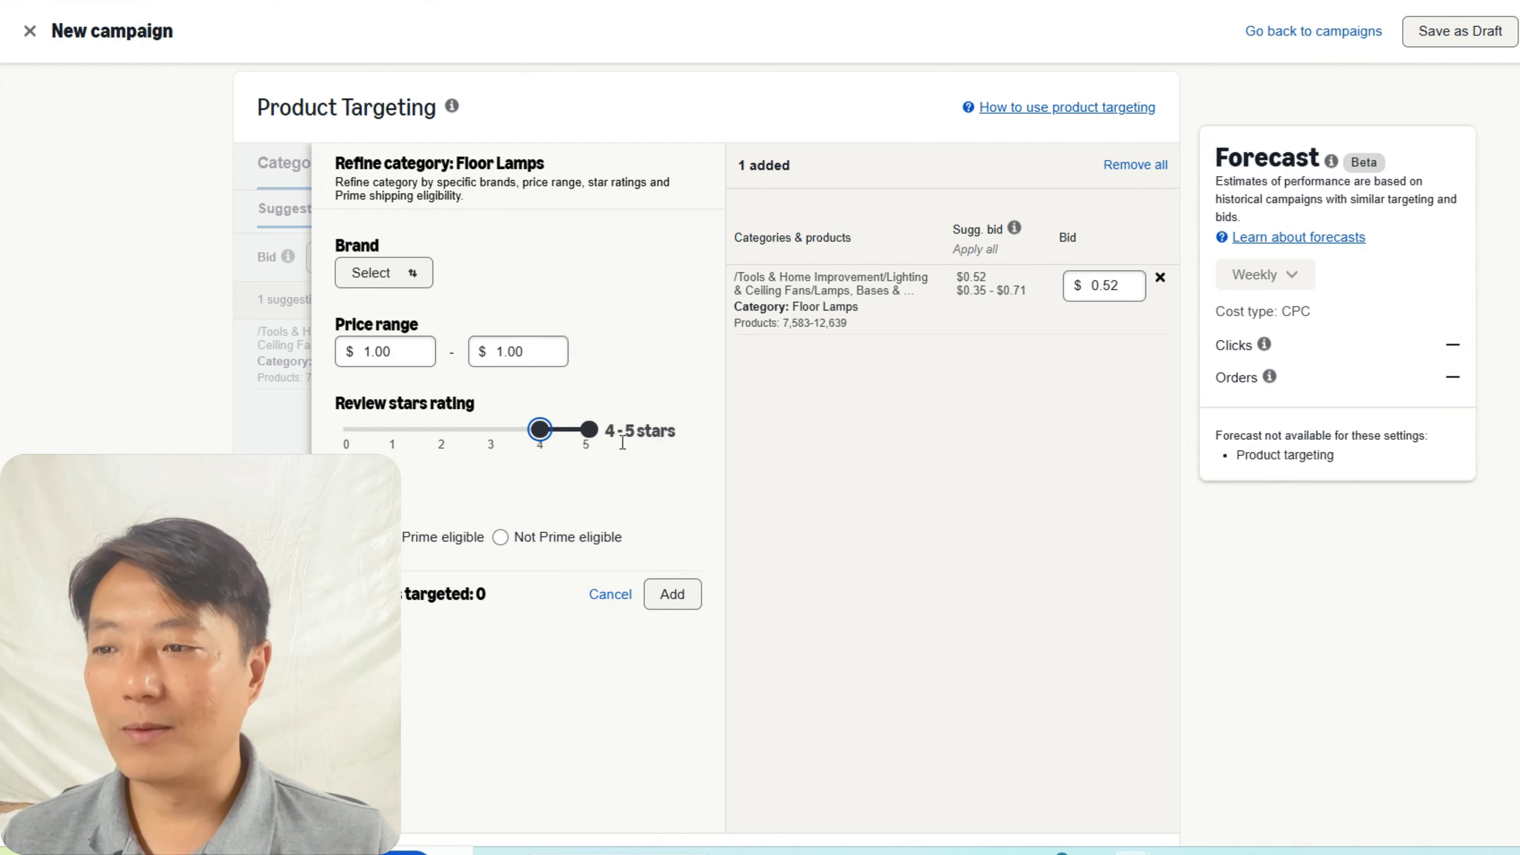
Step: Reset the review rating to all stars, submit the Floor Lamps refinement and decline adding it as a target
left_click_drag(540, 430, 262, 442)
left_click(589, 430)
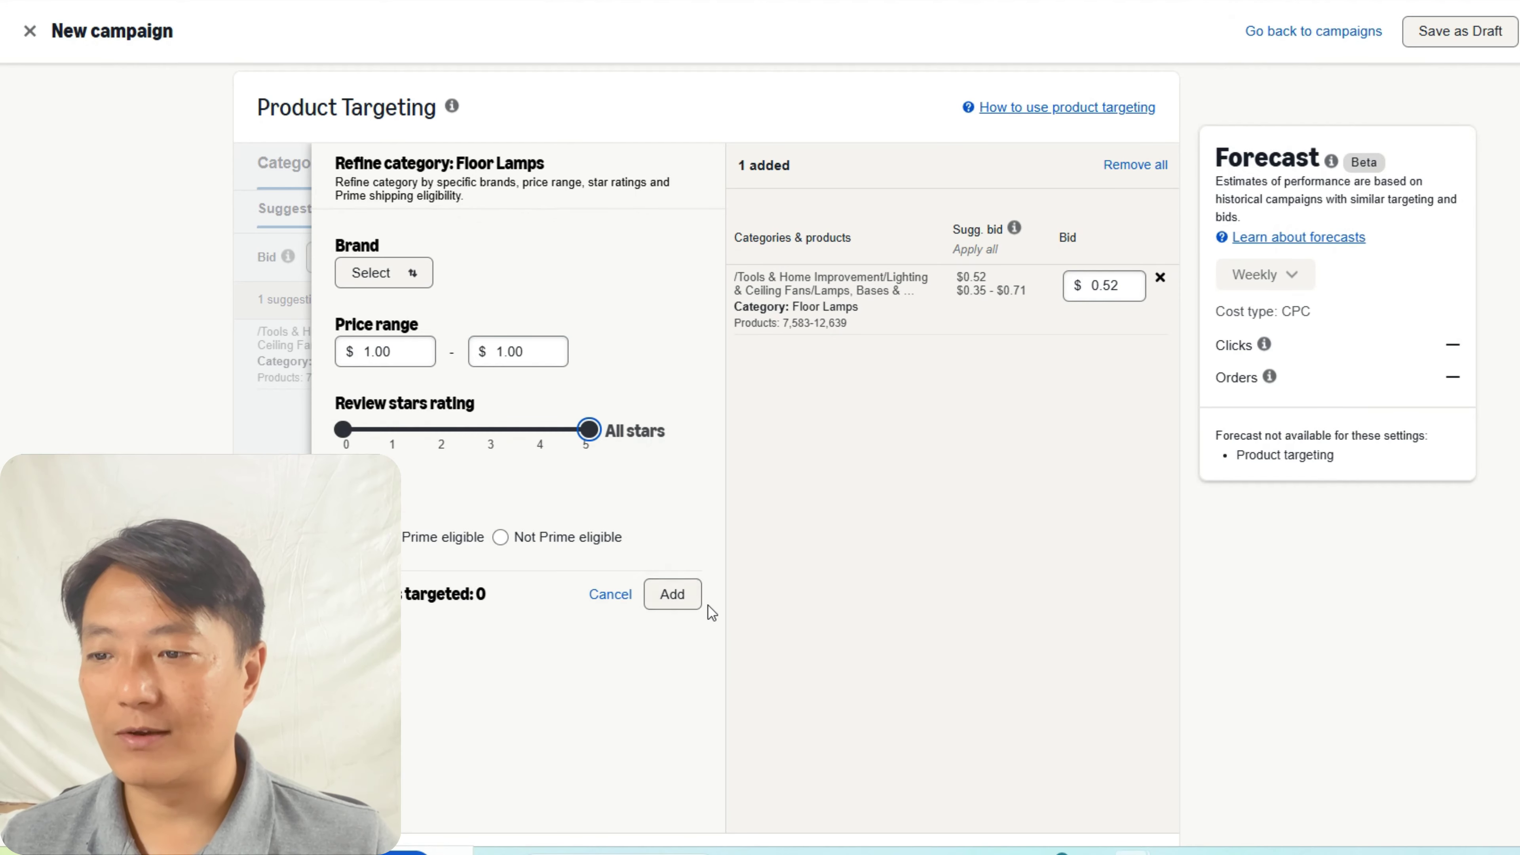
left_click(683, 599)
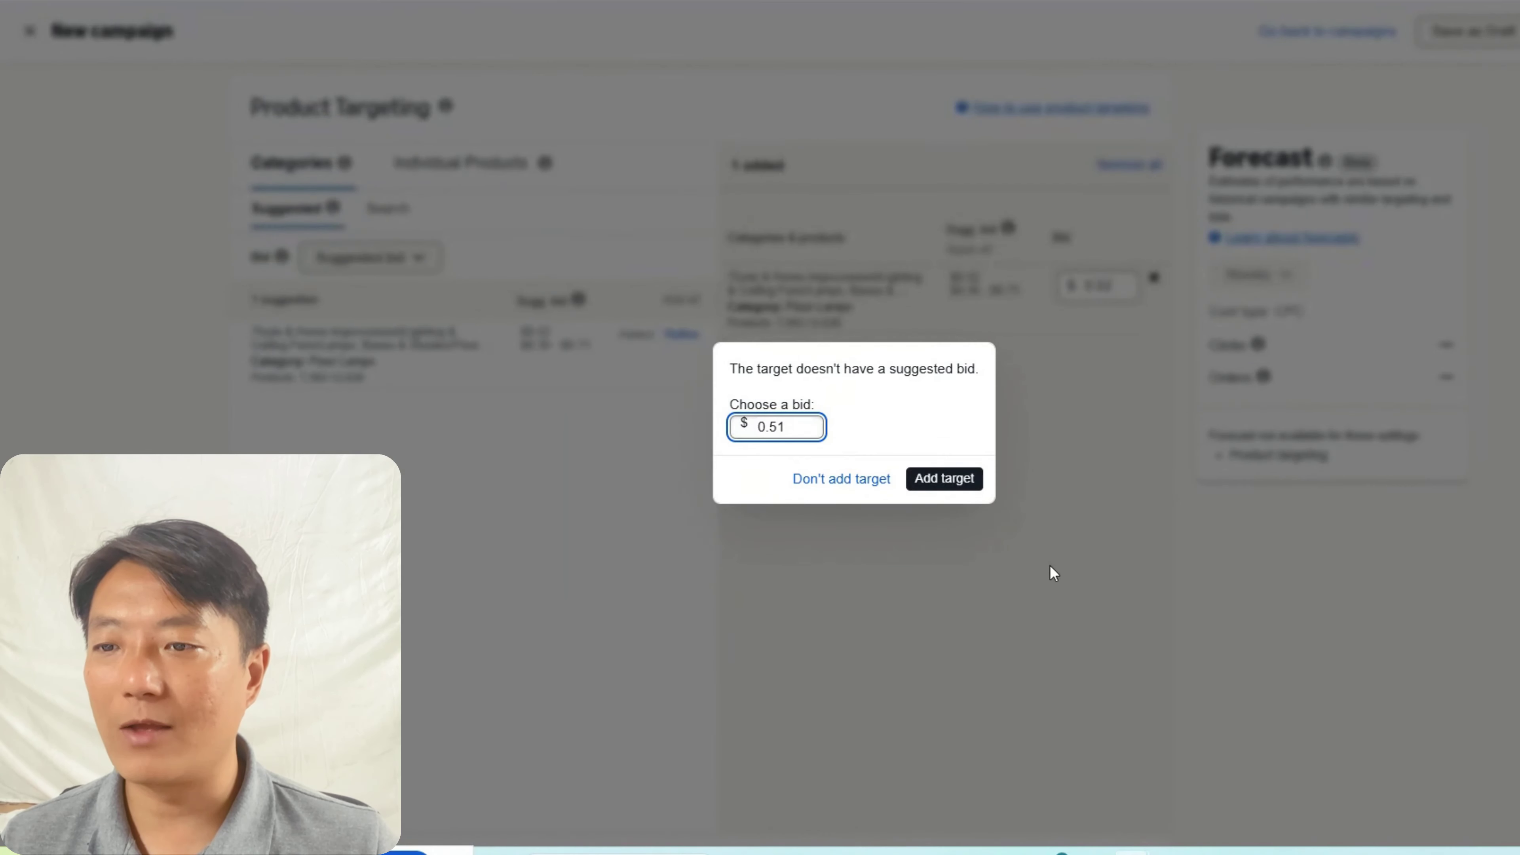
left_click(860, 483)
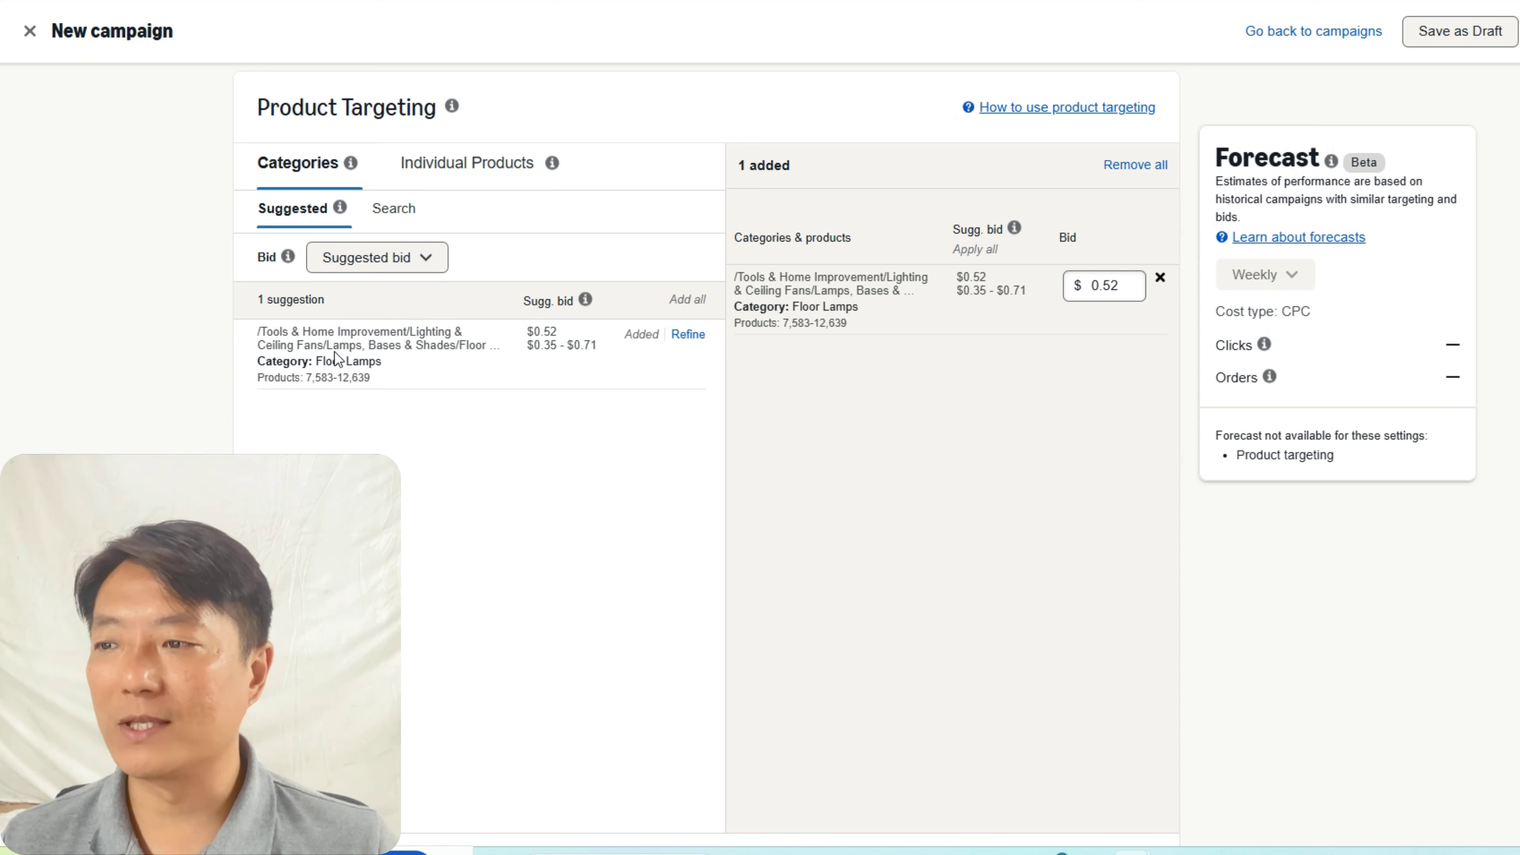
Step: Browse the suggested individual products and their suggested bids for product targeting
left_click(445, 184)
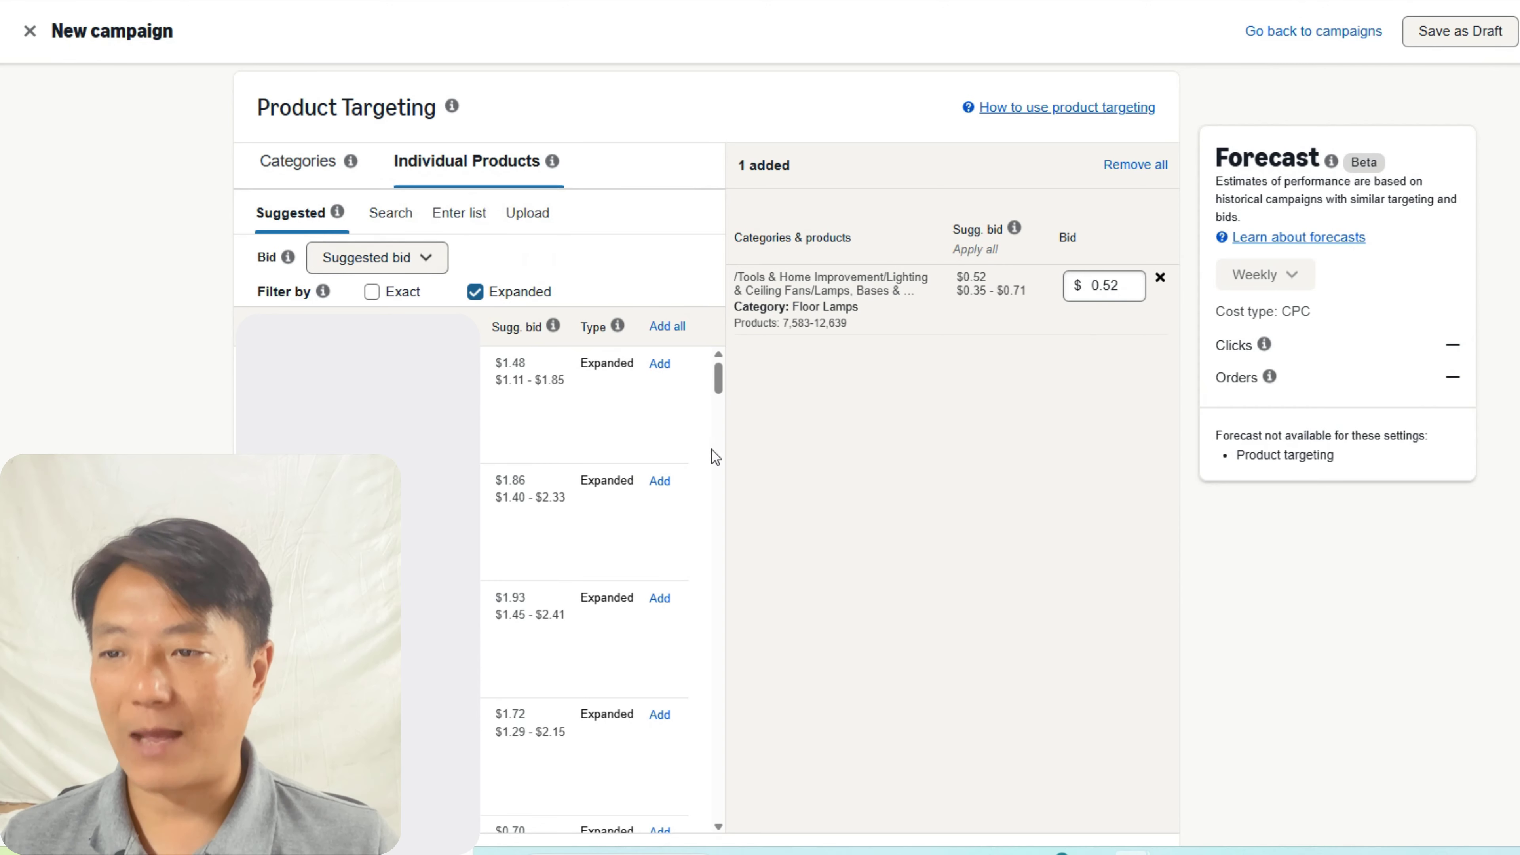
left_click_drag(718, 386, 718, 449)
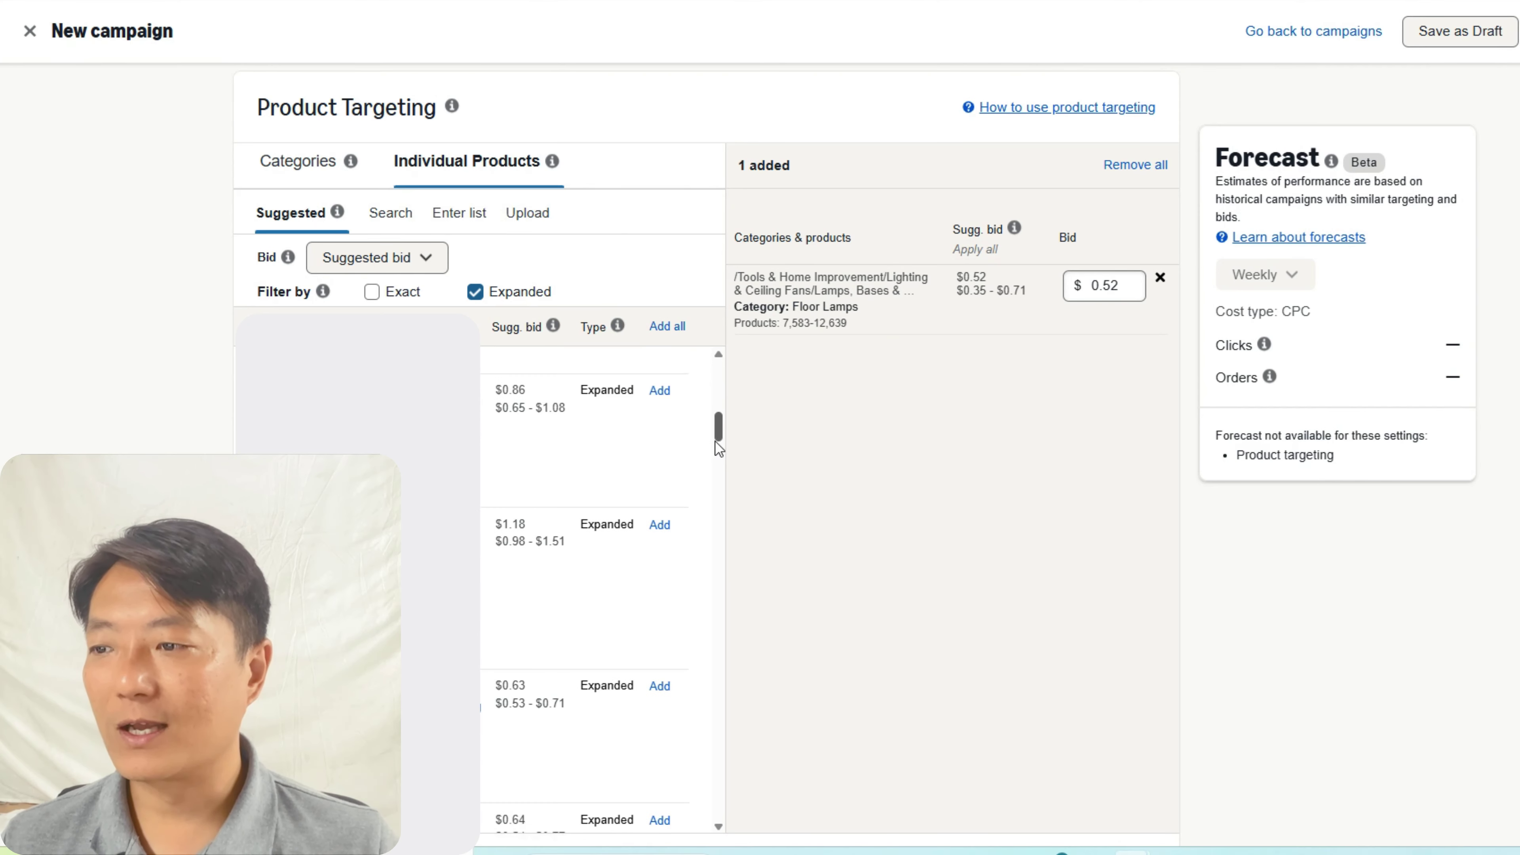
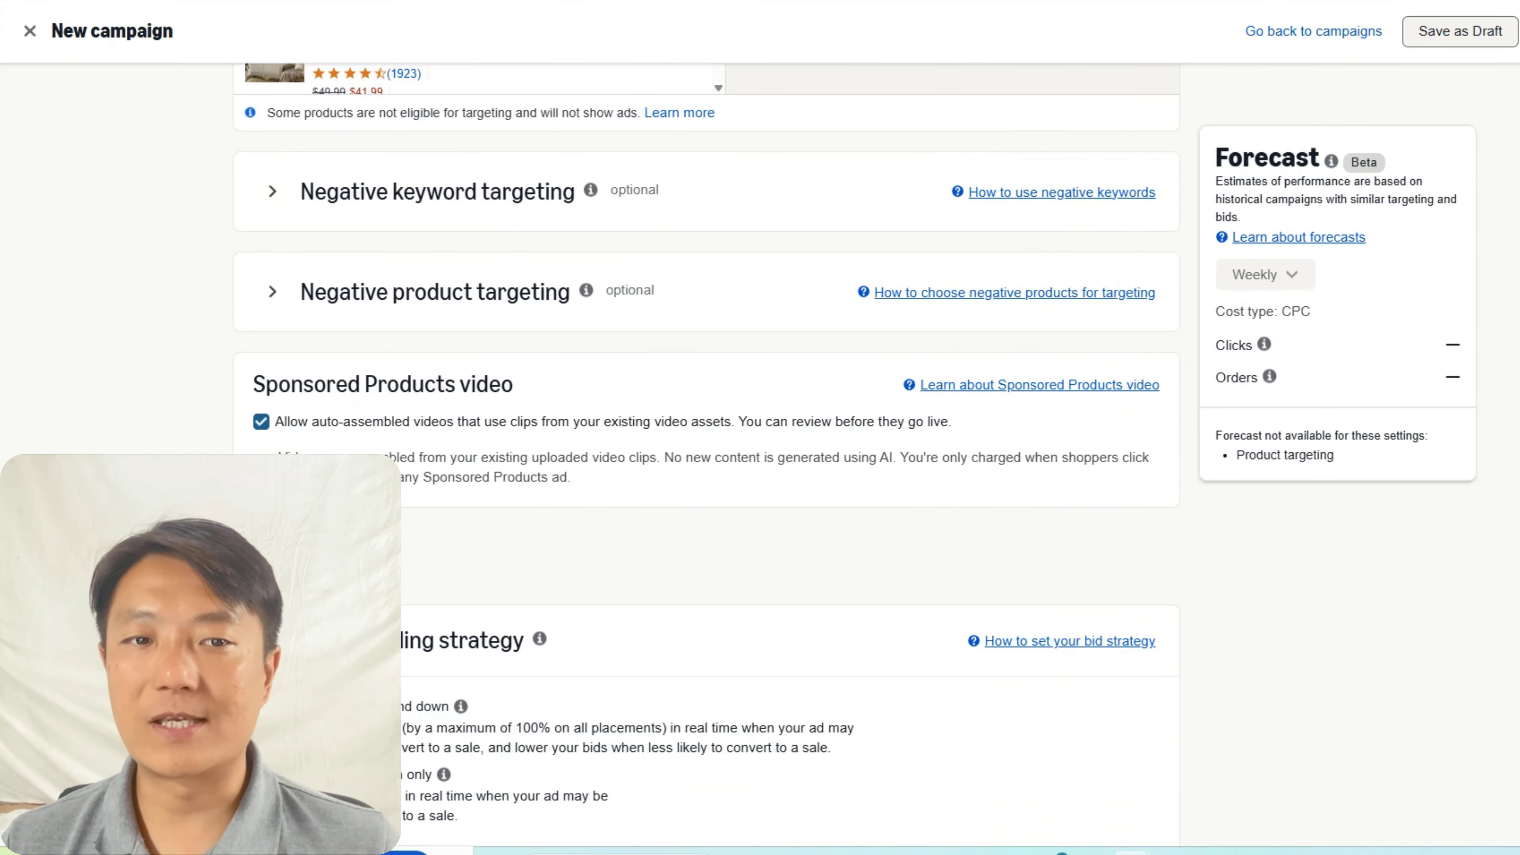
scroll(1488, 328, "up", 10)
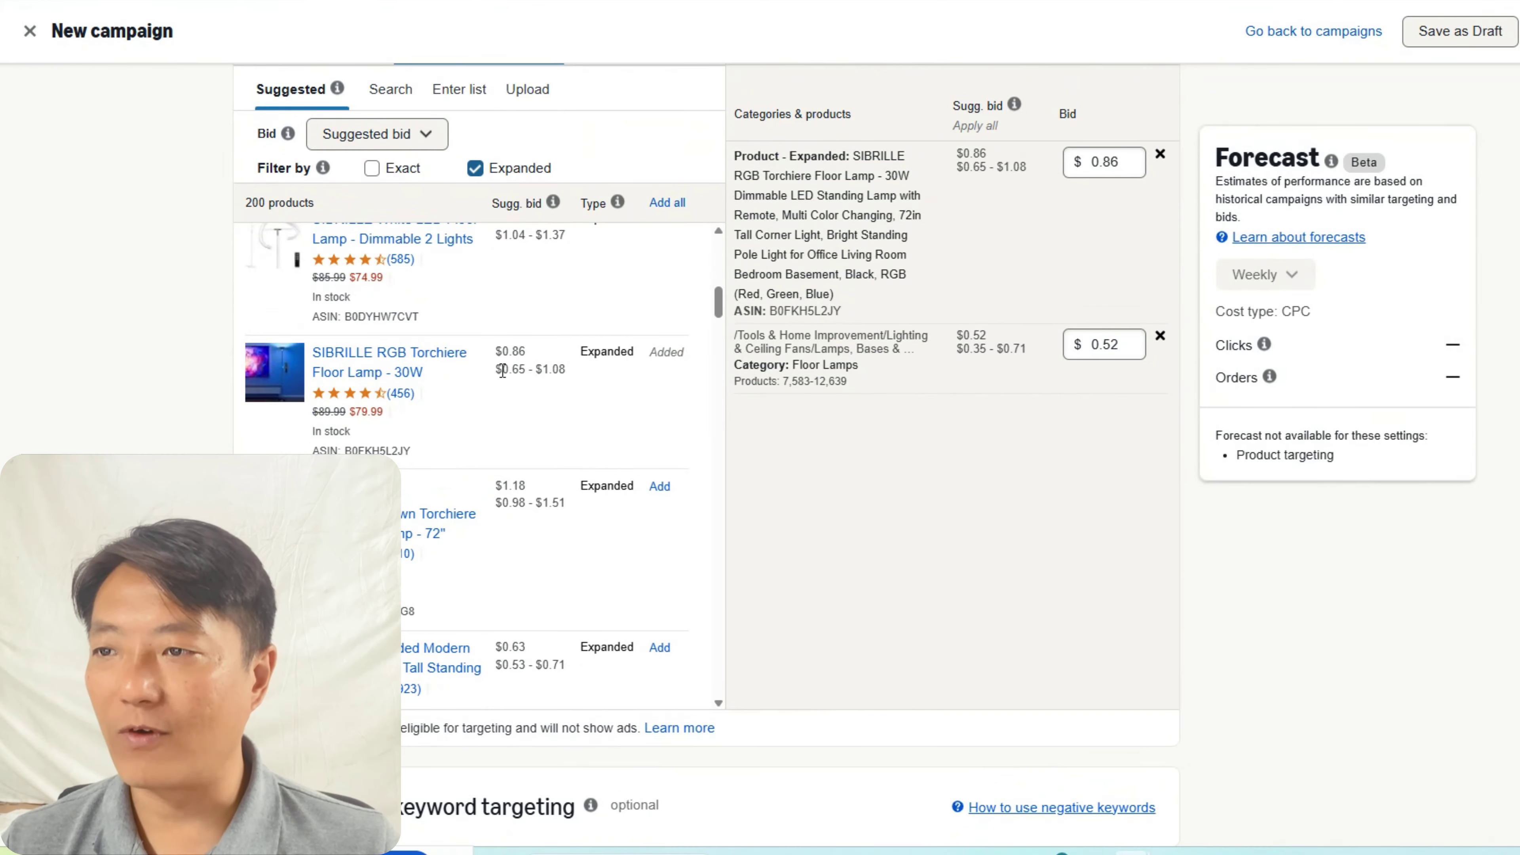
Step: Limit the suggested individual products to Exact matches, turning off the Expanded filter
left_click(372, 170)
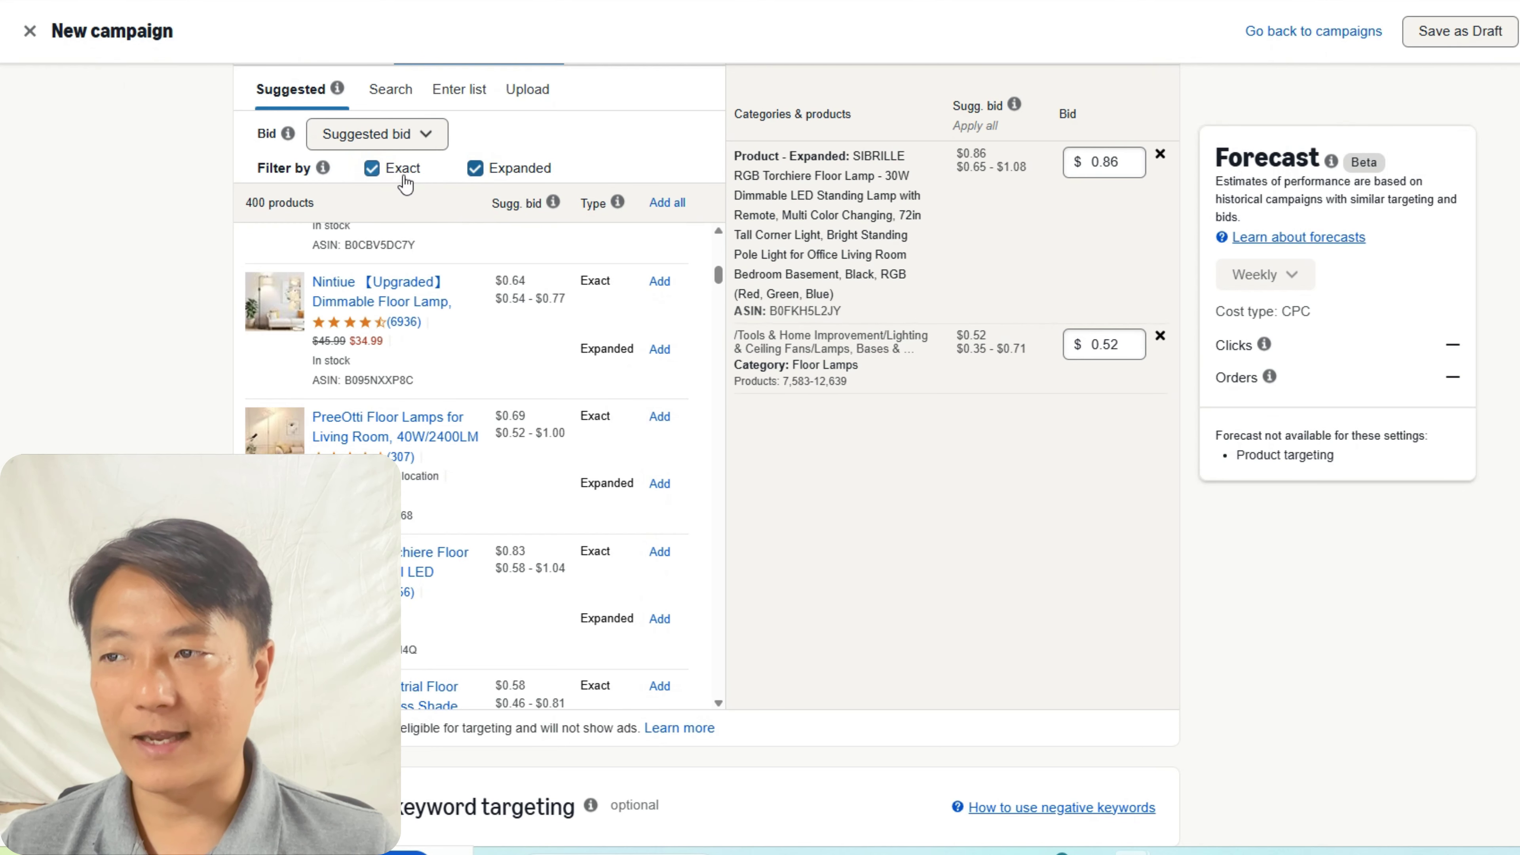
left_click(475, 169)
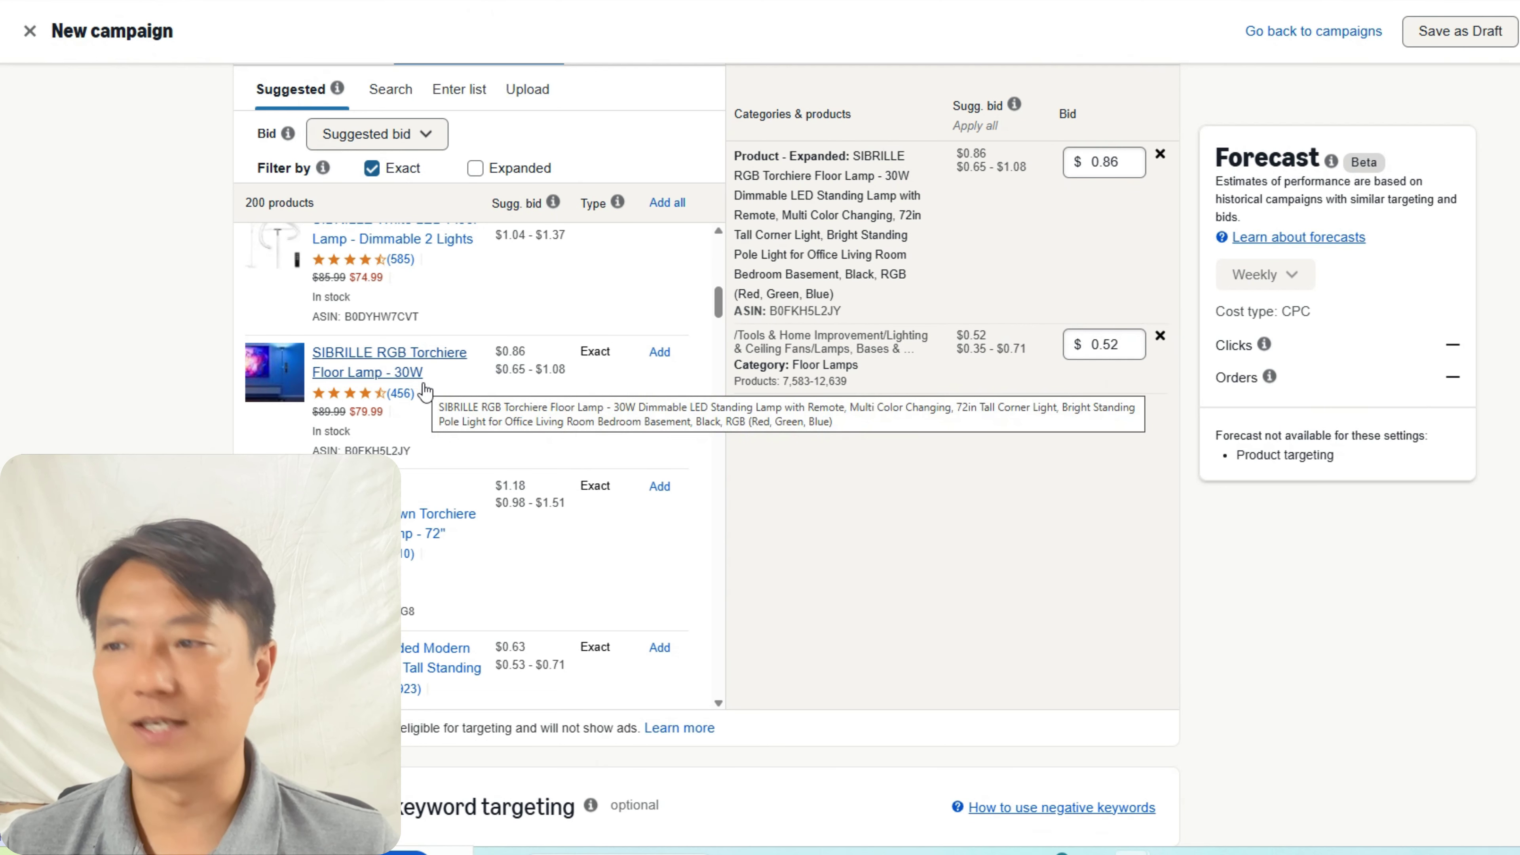
left_click(475, 168)
left_click(372, 168)
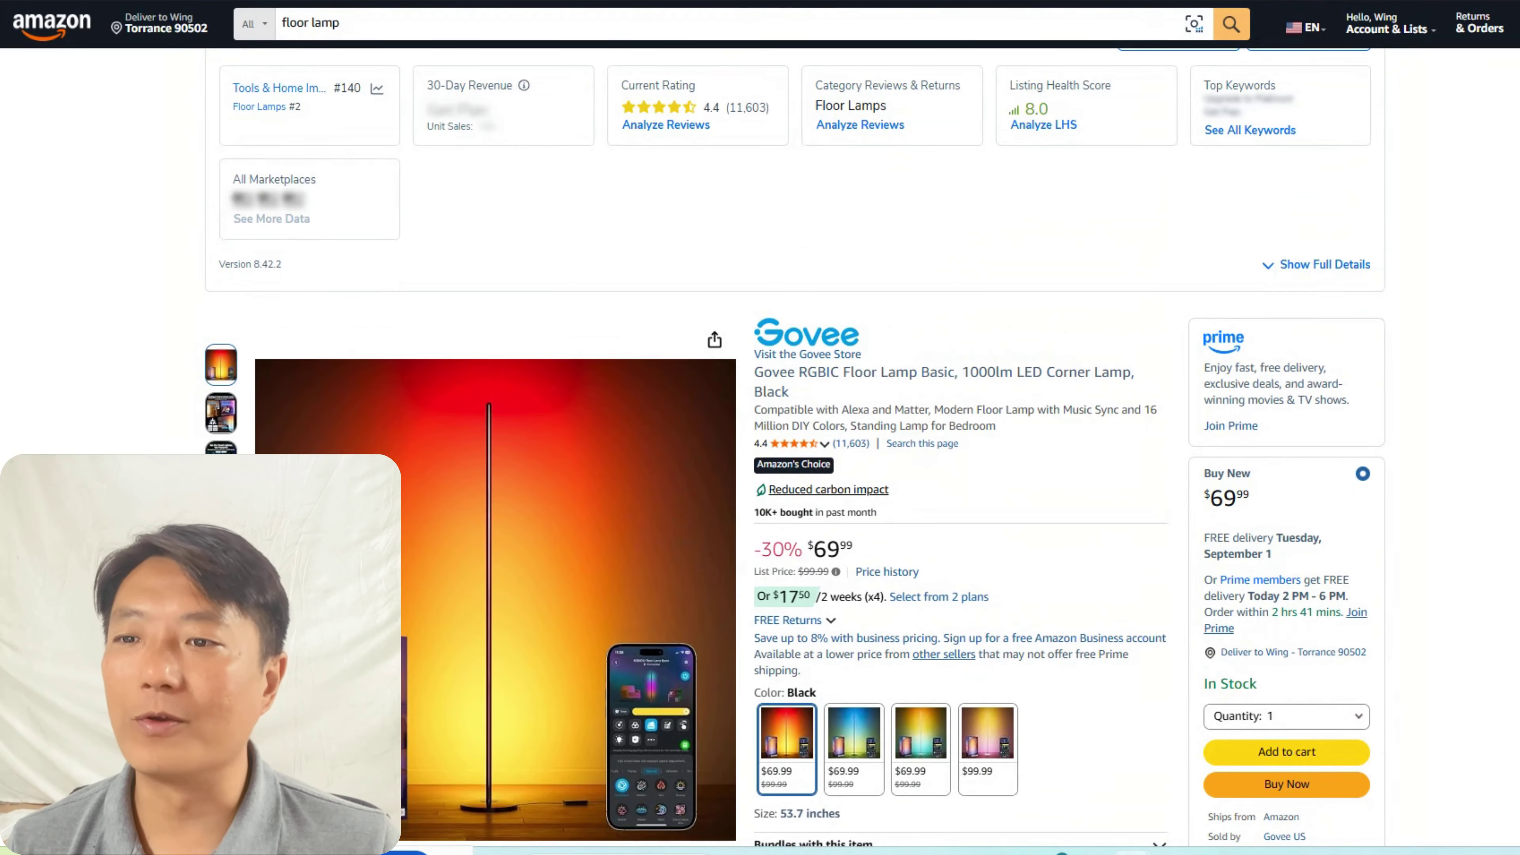
Step: Examine the Govee RGBIC Floor Lamp product page on Amazon down to its lower sections
scroll(760, 419, "down", 15)
scroll(760, 419, "down", 15)
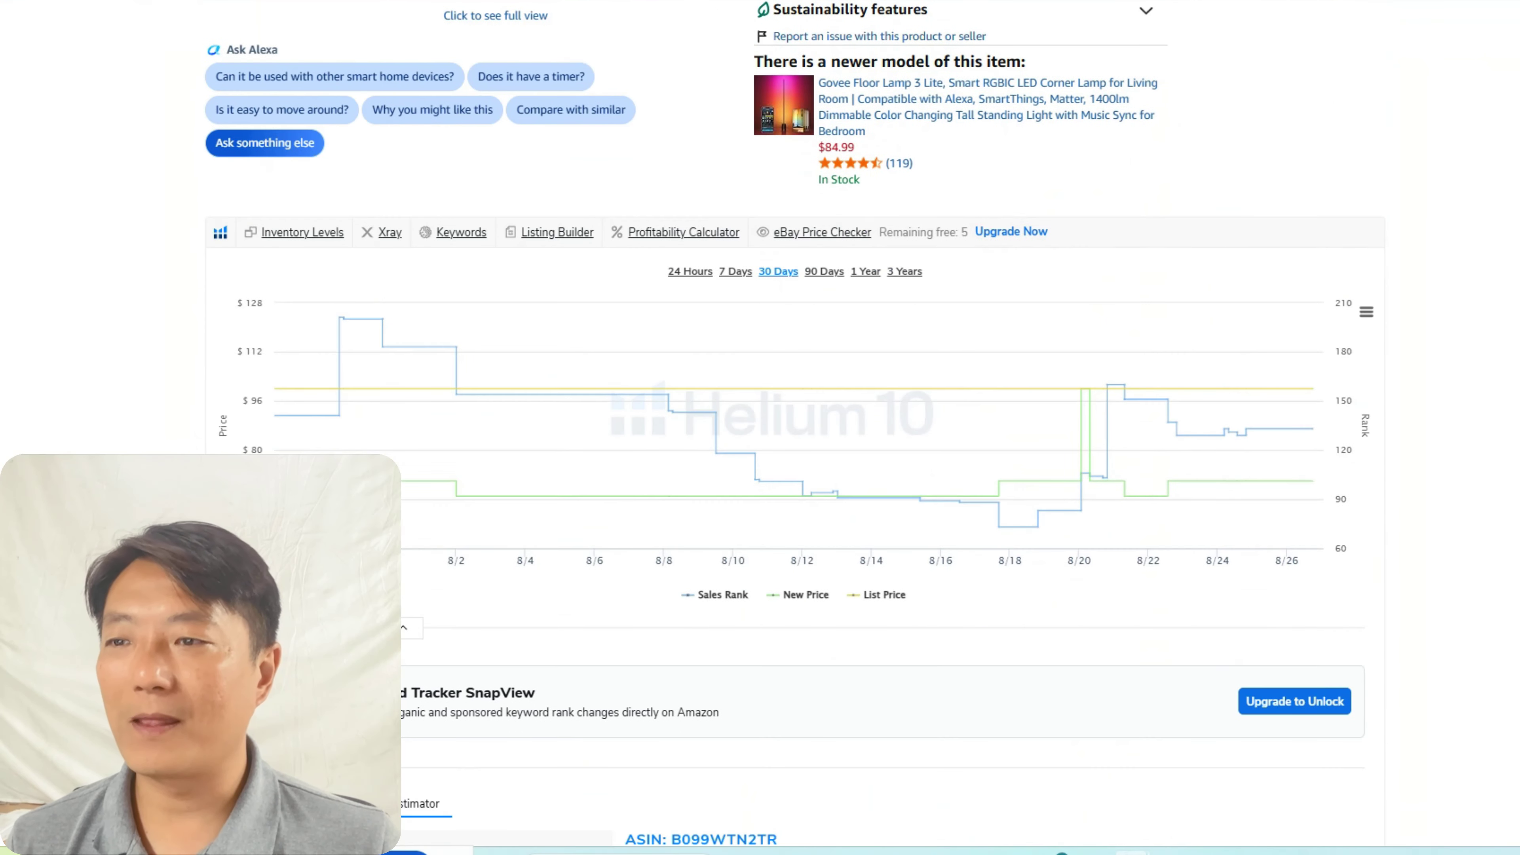
scroll(760, 419, "down", 10)
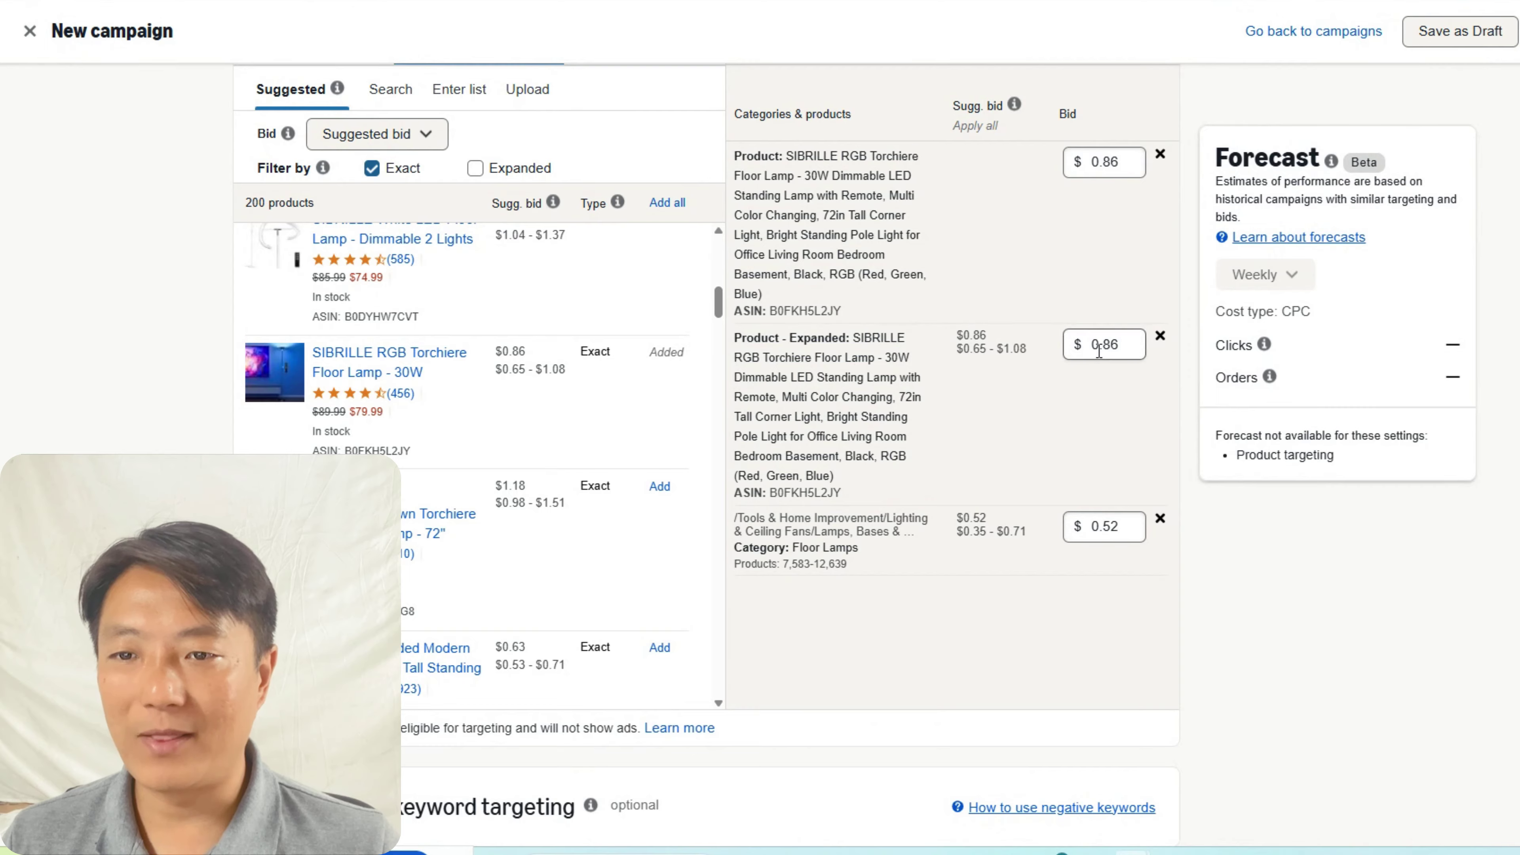
Step: Set the bid for the Expanded SIBRILLE RGB Torchiere Floor Lamp target to $1.08
left_click(1111, 343)
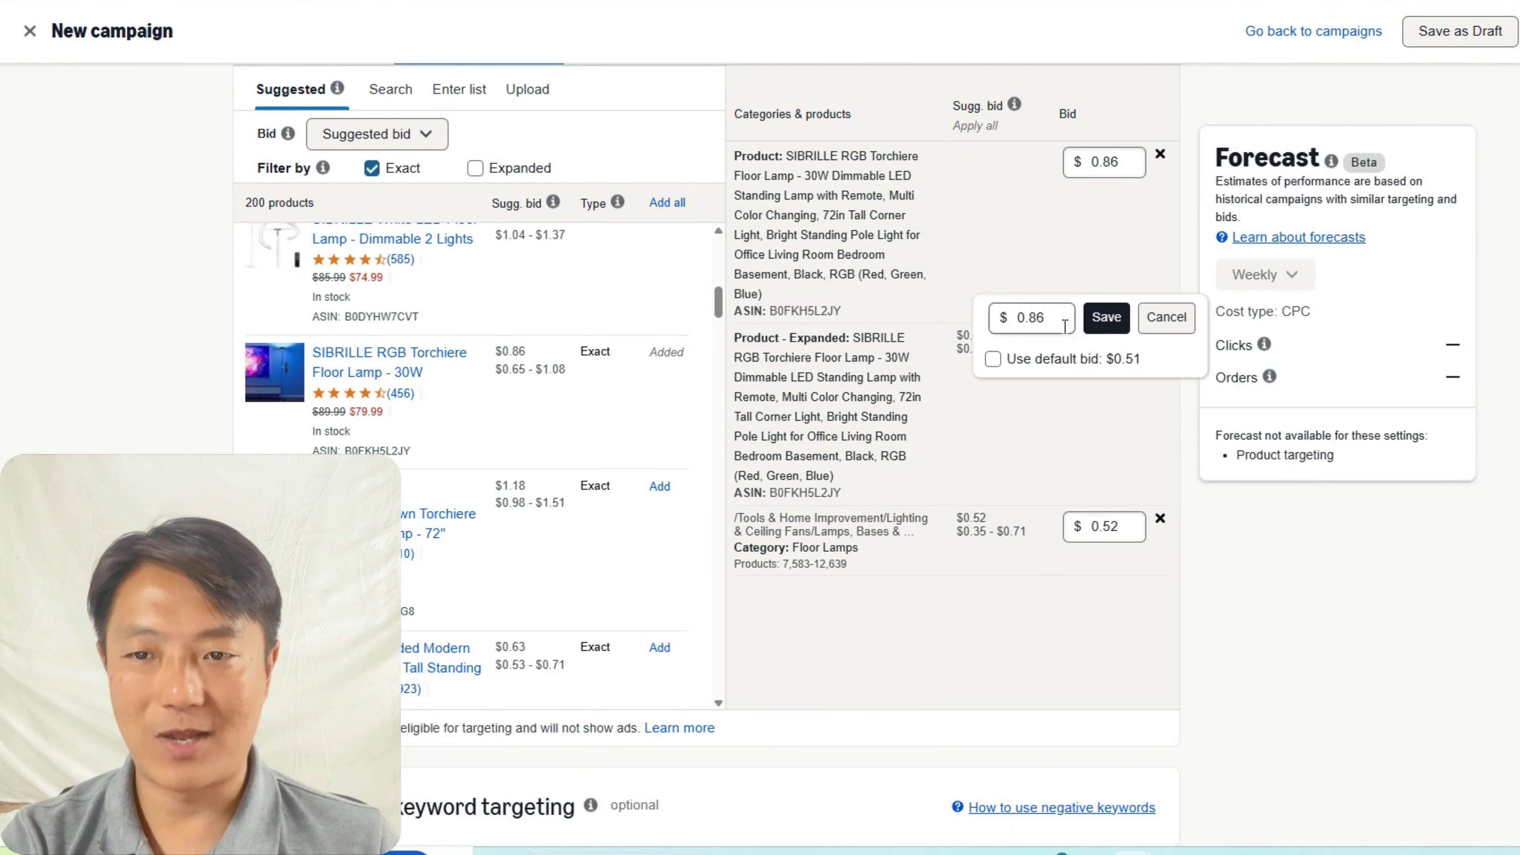
double_click(1050, 320)
type("1.05")
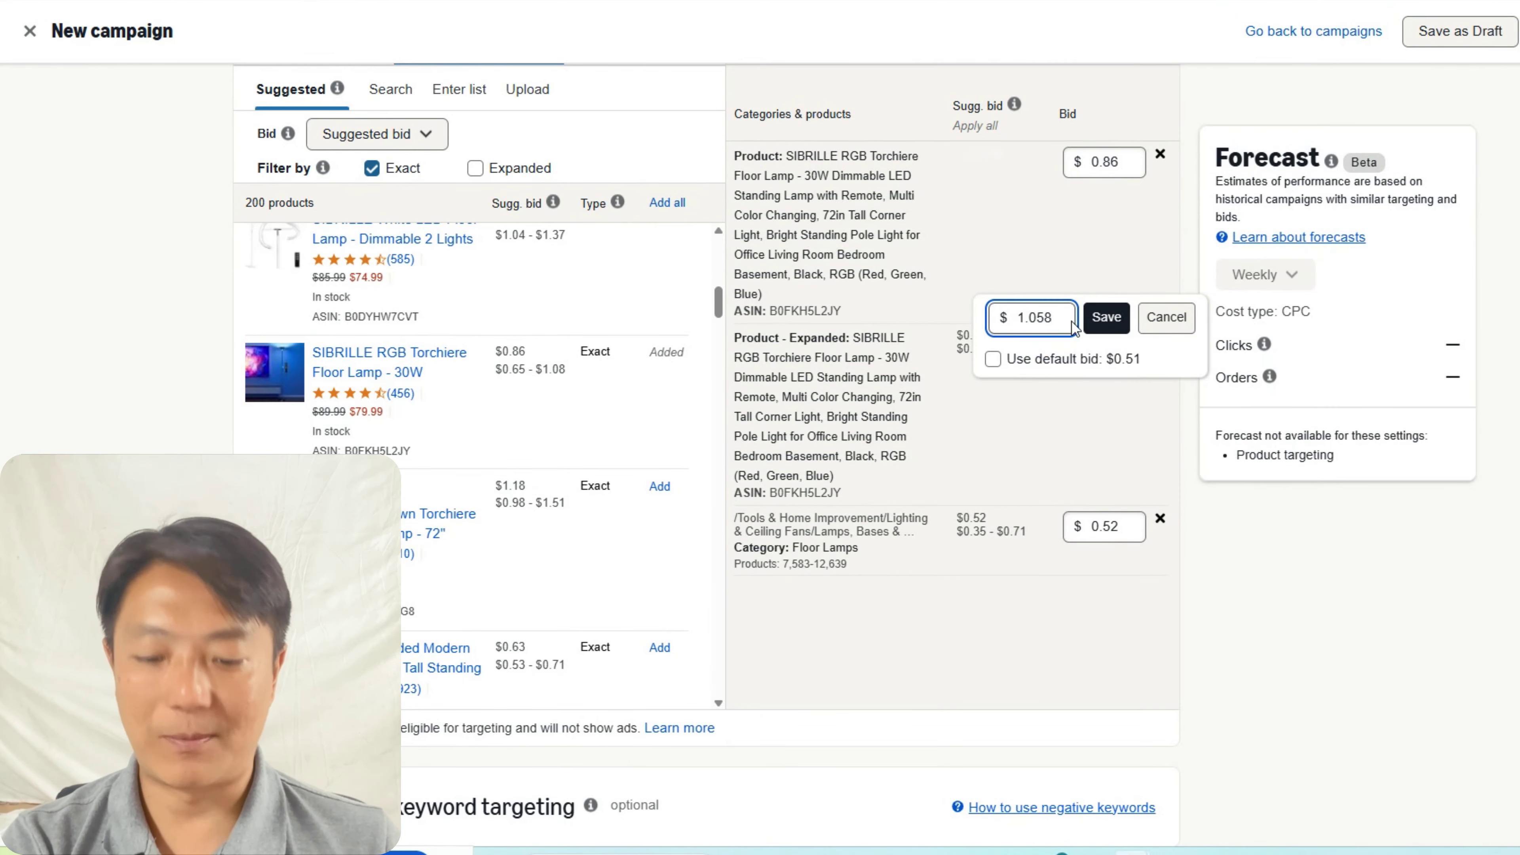
type("0")
left_click(1091, 324)
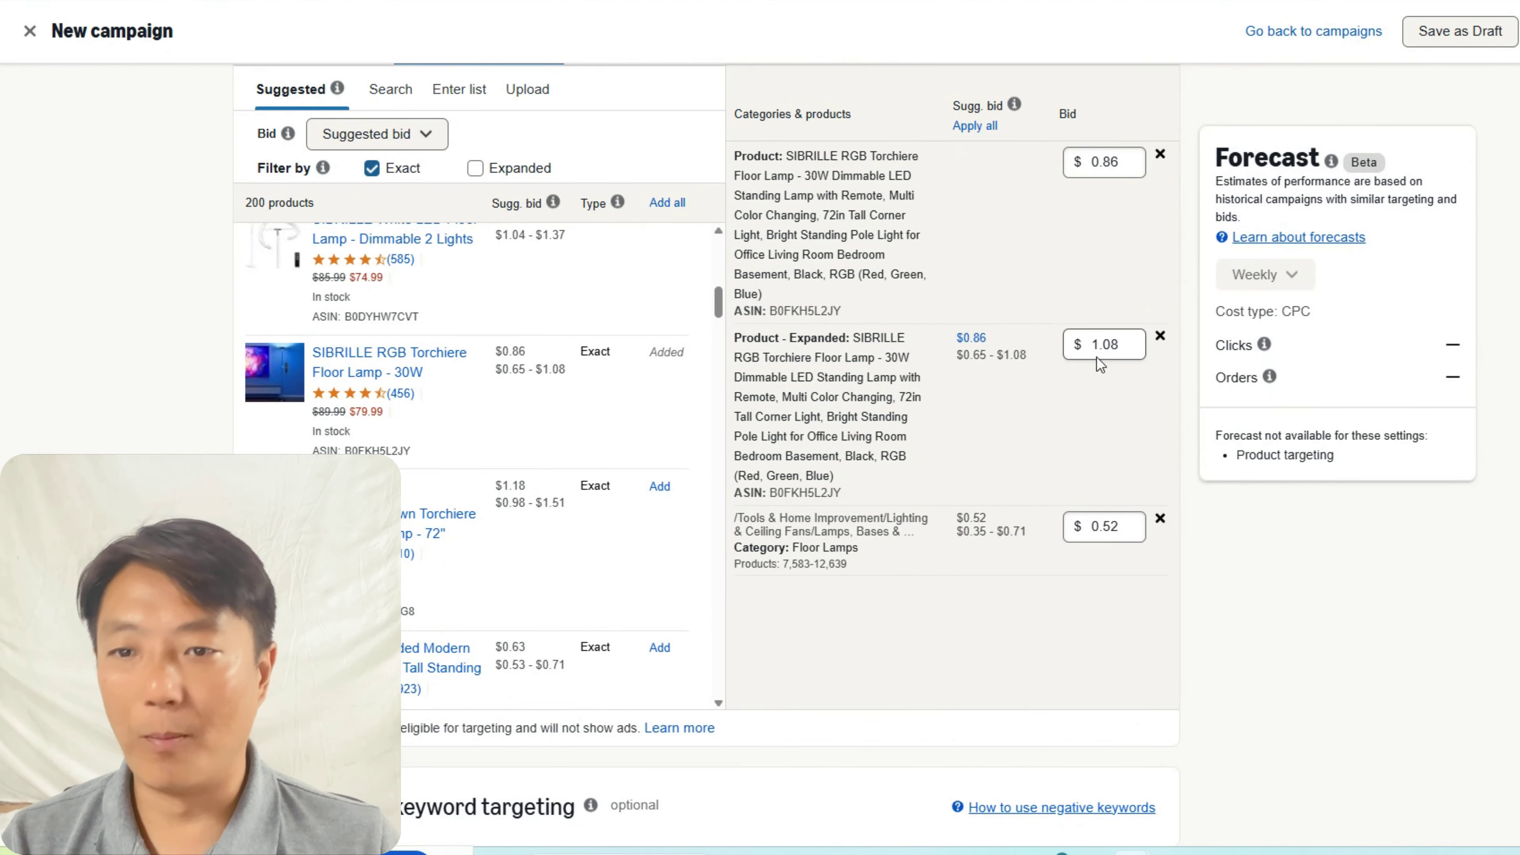
mouse_move(1263, 344)
left_click_drag(1128, 383, 734, 336)
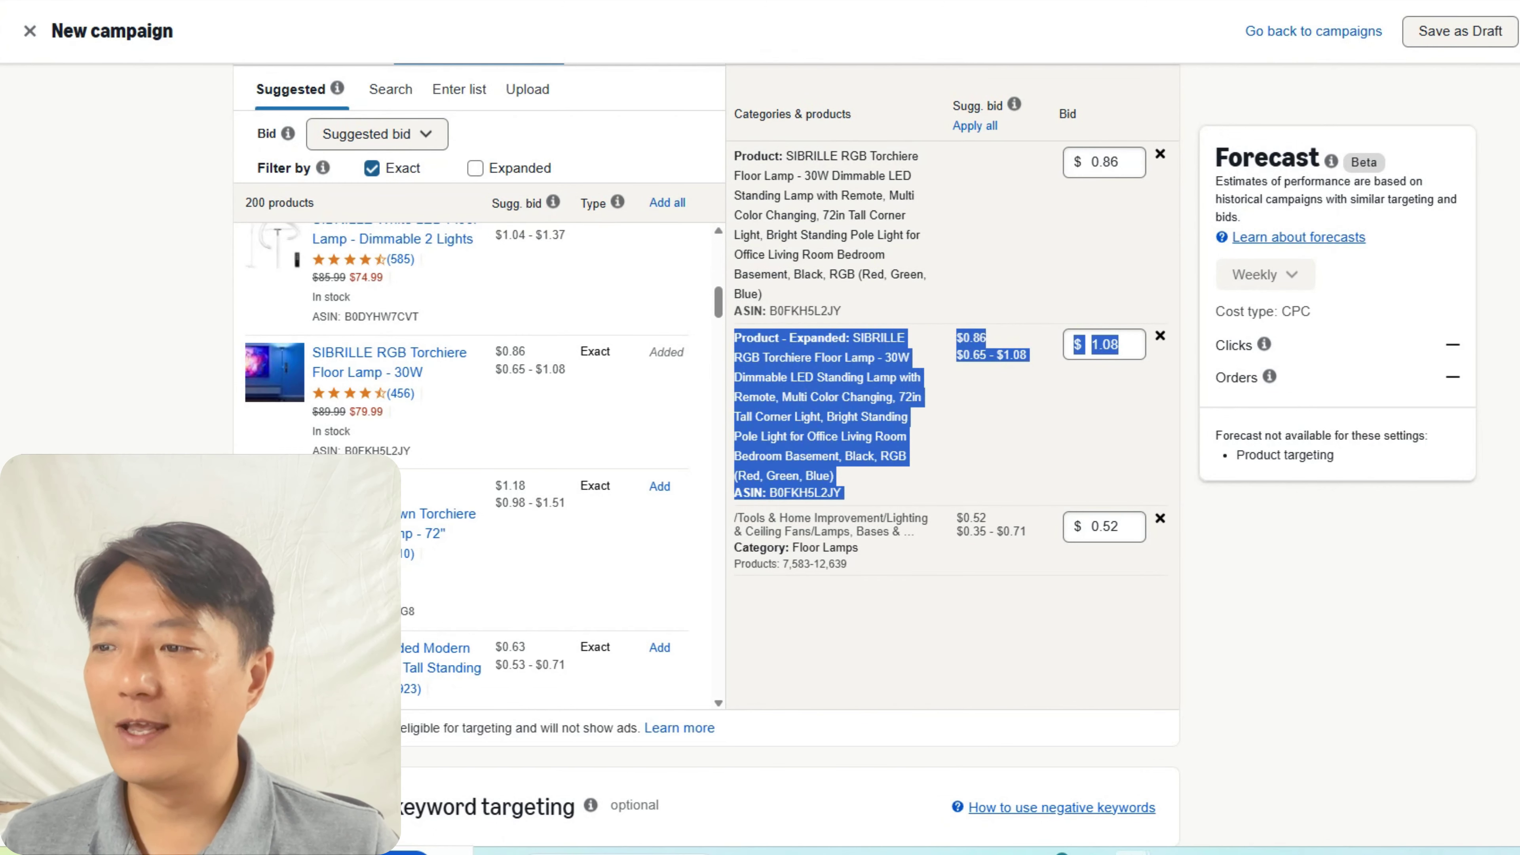
left_click(1011, 419)
Step: Set the campaign's placement bid adjustment for product pages to 15%
scroll(707, 449, "down", 15)
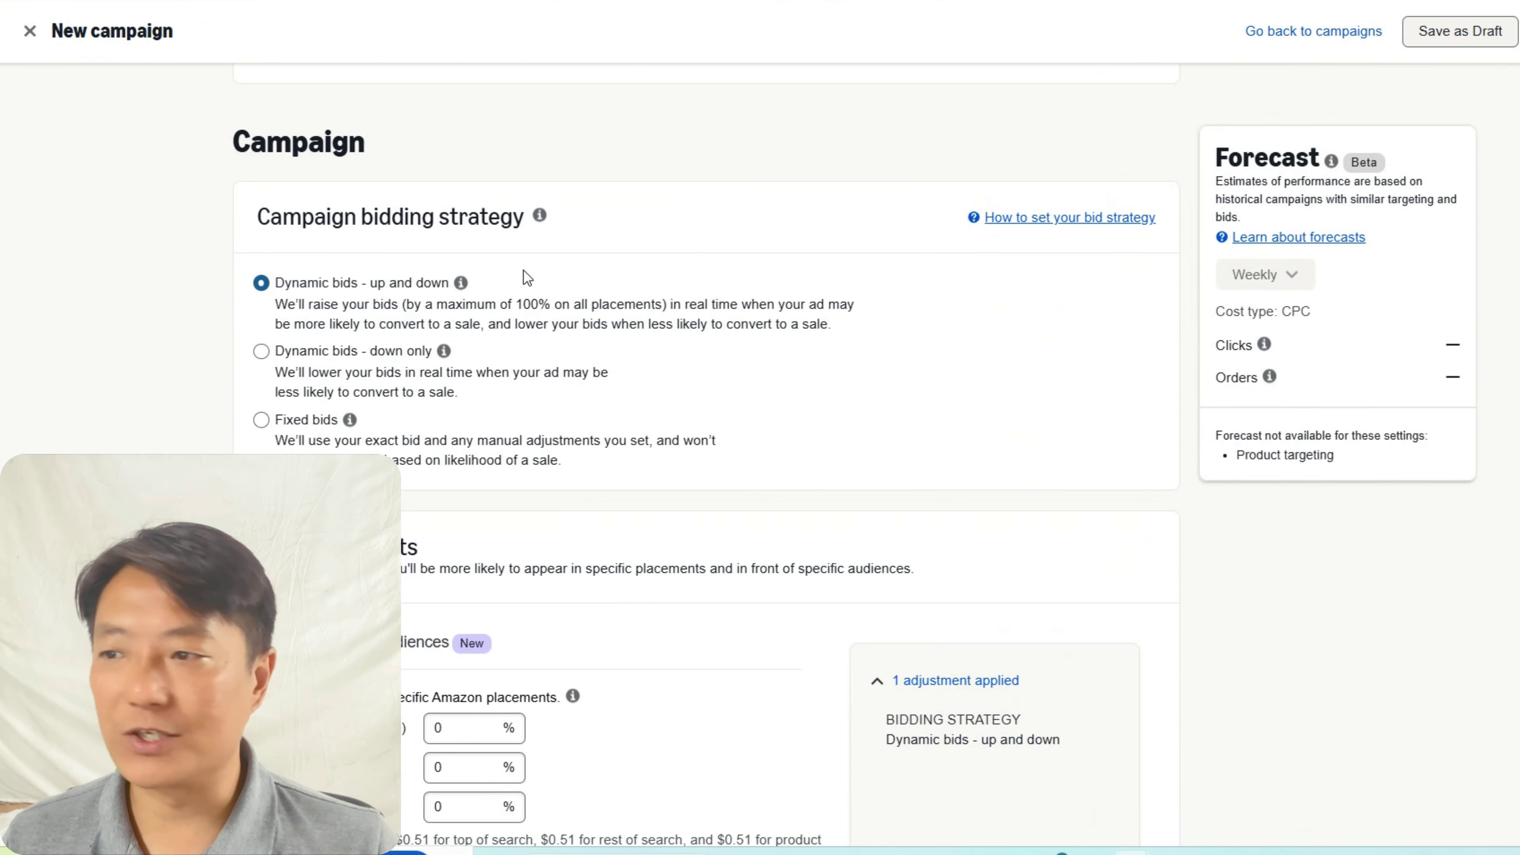
scroll(706, 359, "down", 3)
scroll(707, 359, "up", 2)
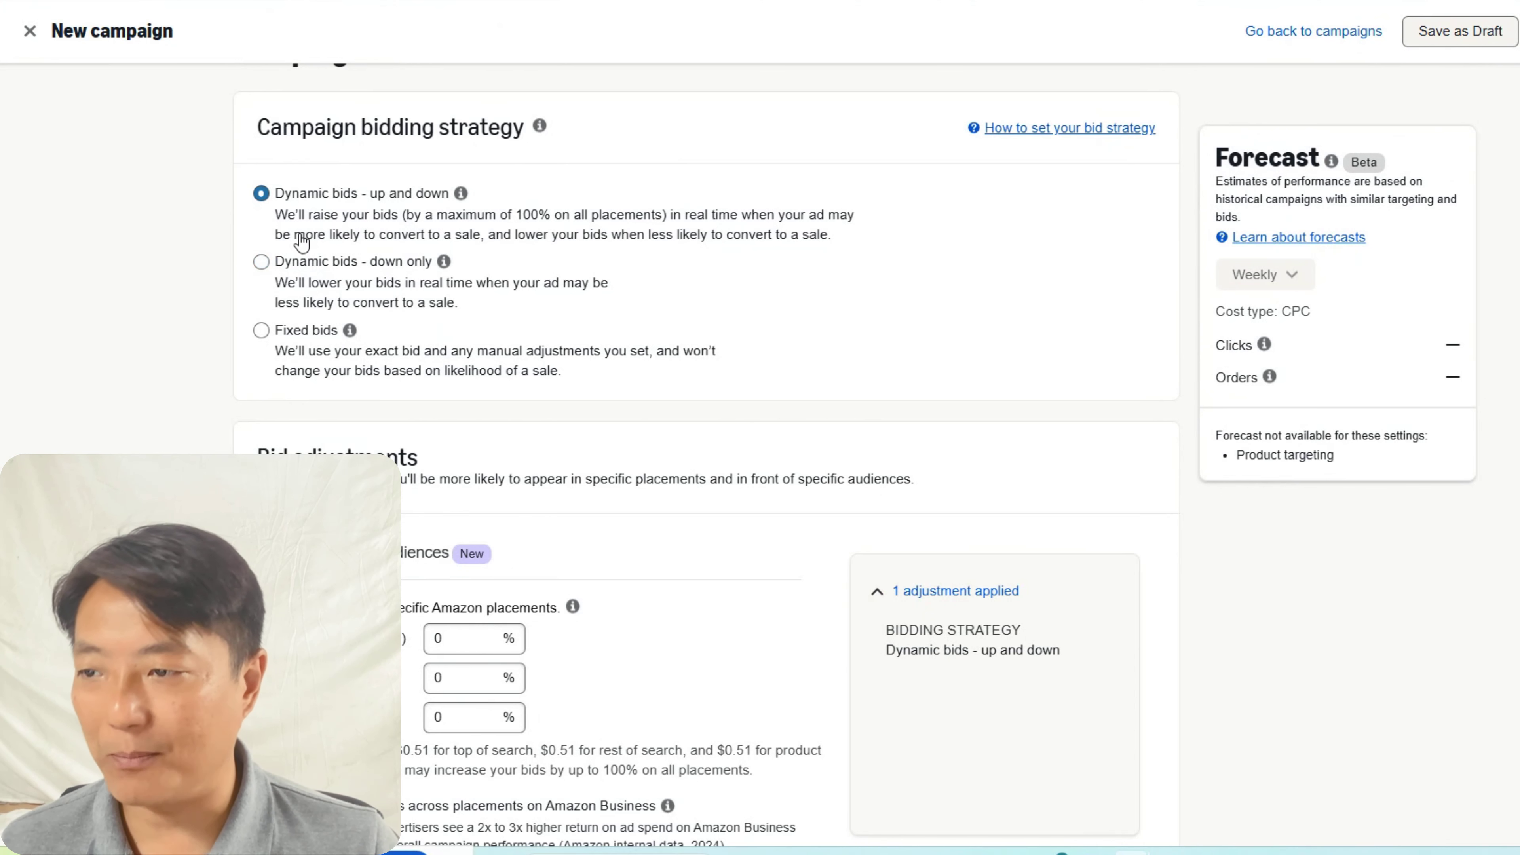
scroll(706, 456, "down", 1)
scroll(960, 566, "down", 3)
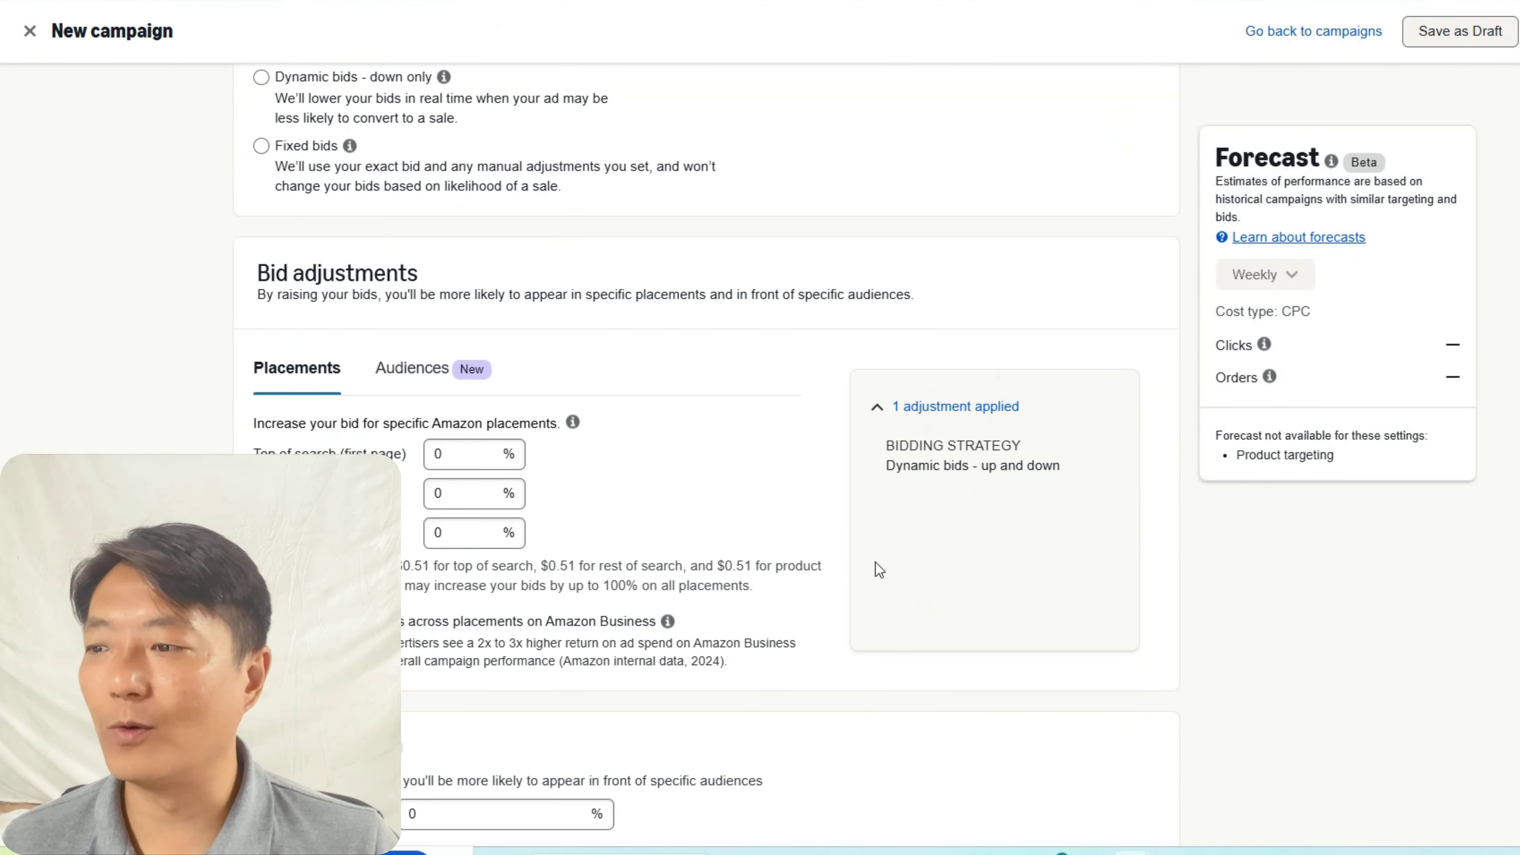
left_click(465, 533)
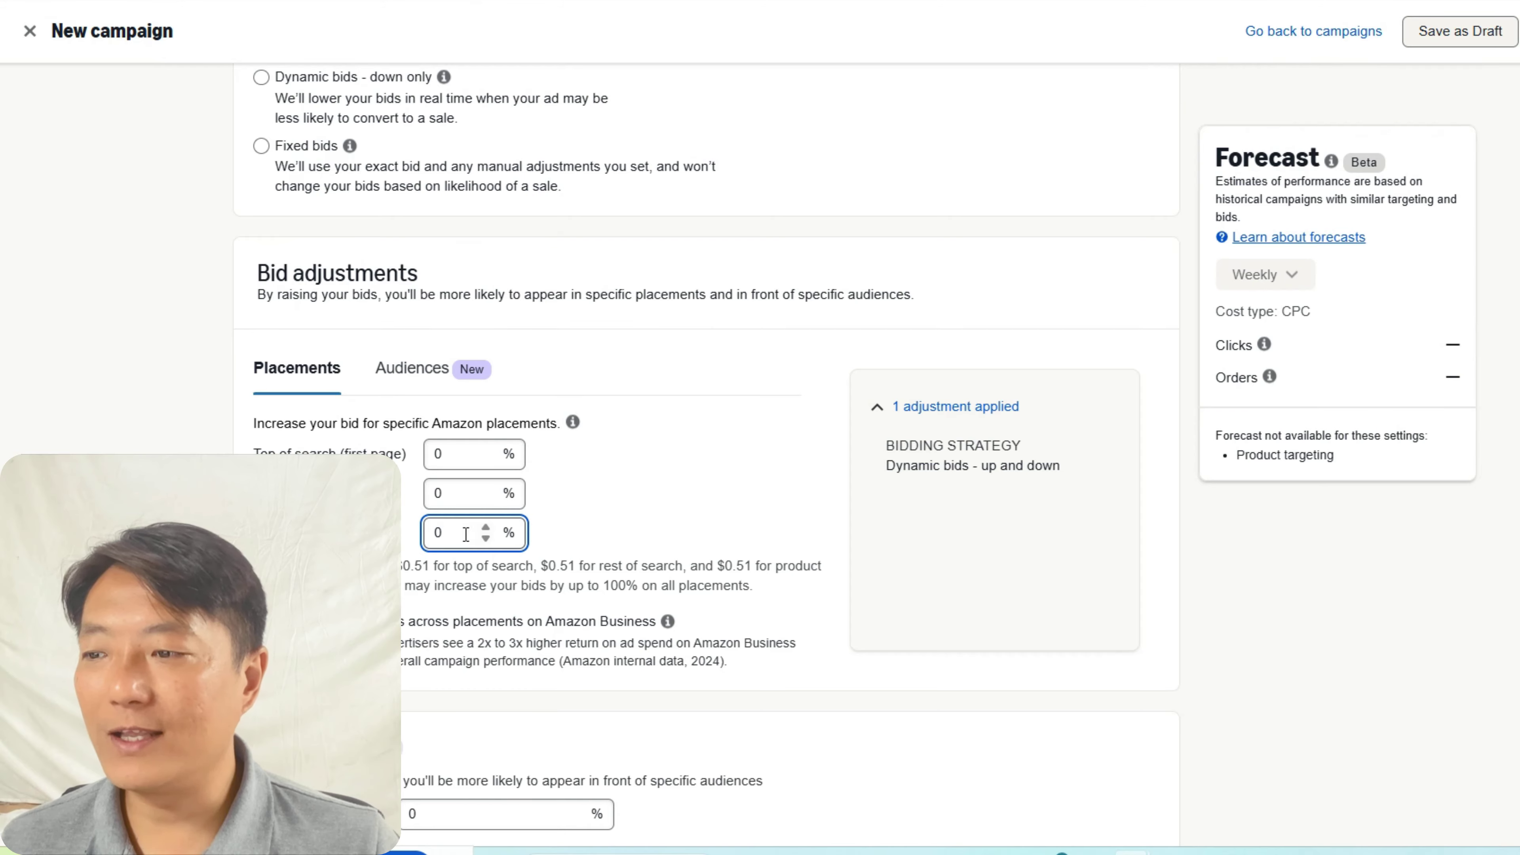
left_click_drag(454, 534, 418, 541)
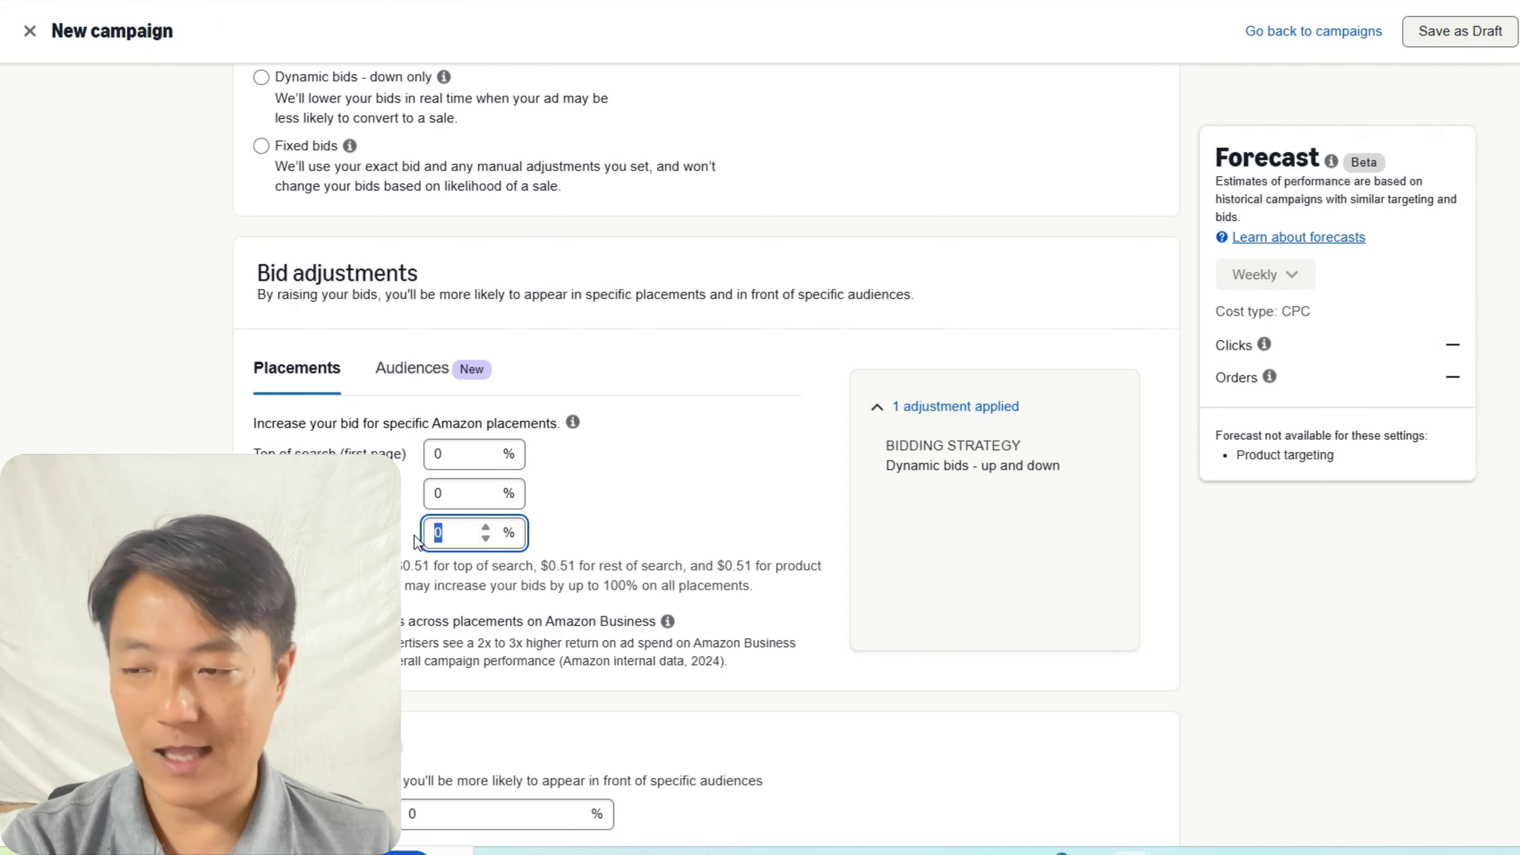
type("15")
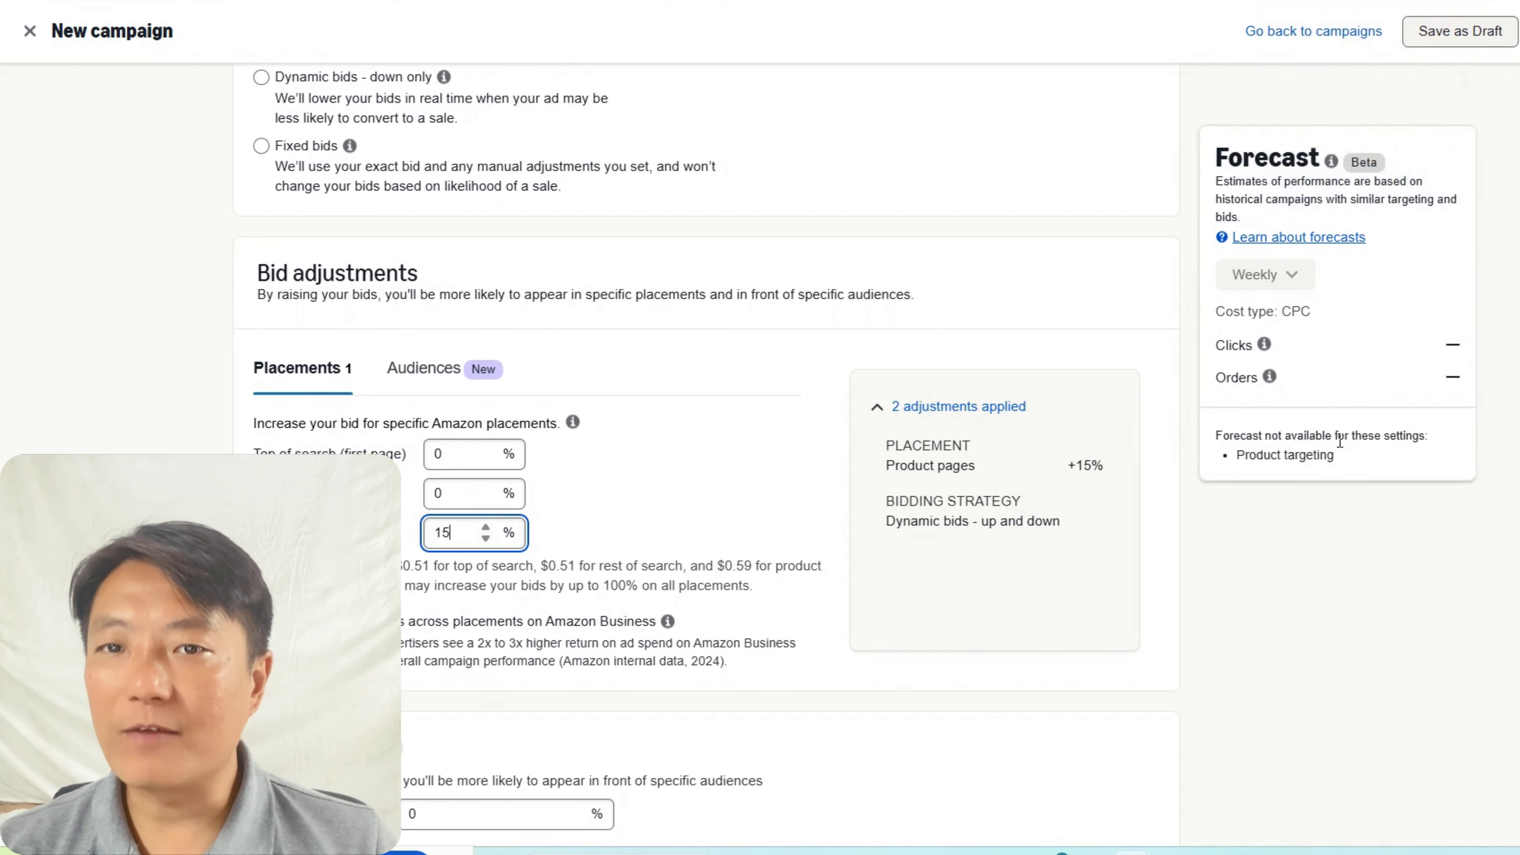
Step: Look at the sponsored related products on the Govee lamp's Amazon page and return to the campaign's product targets
left_click(1334, 2)
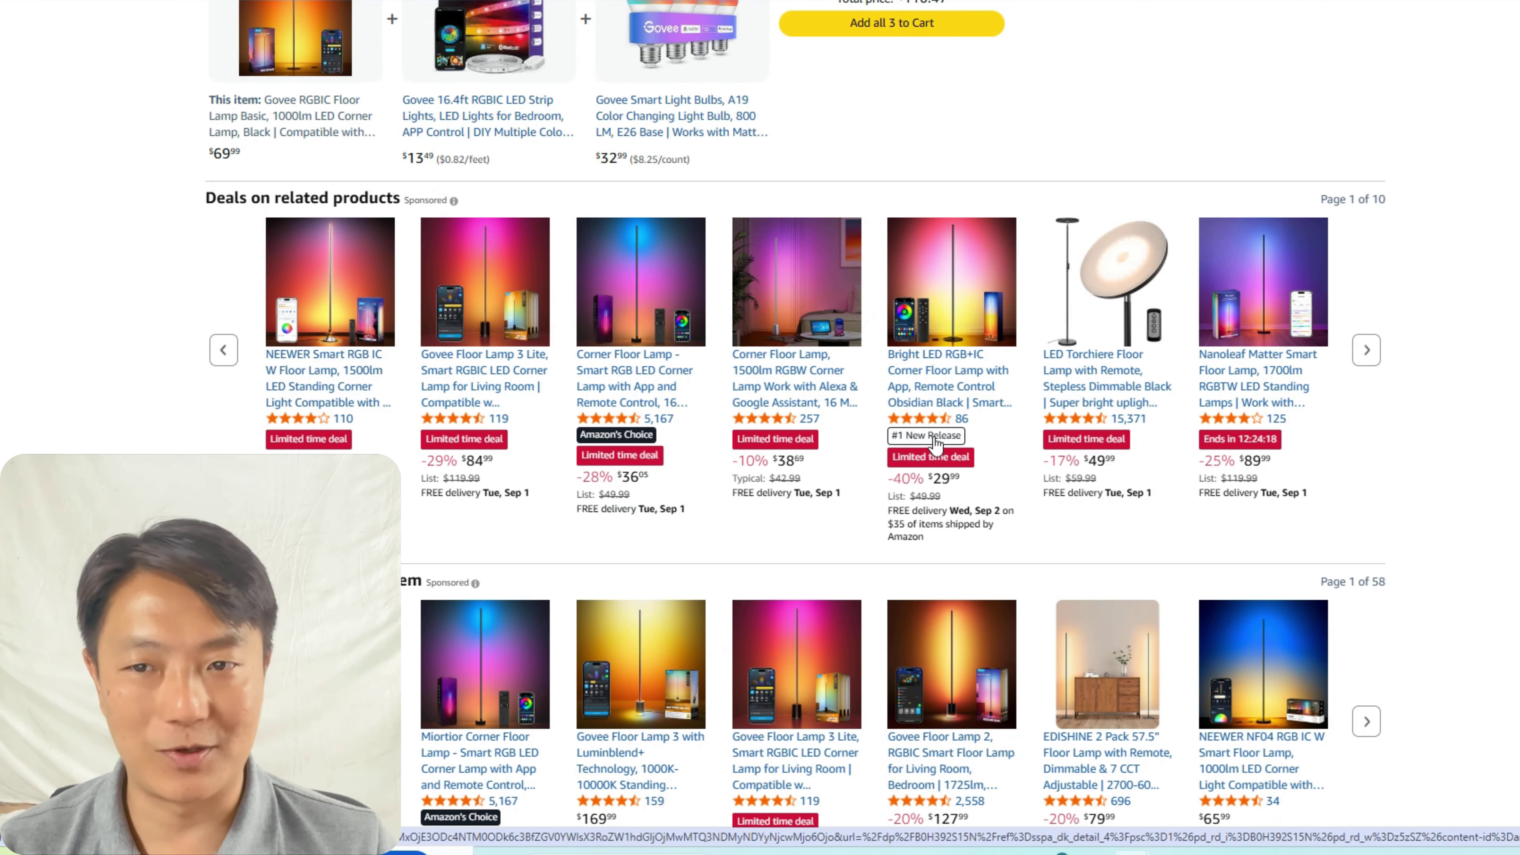
left_click(836, 402)
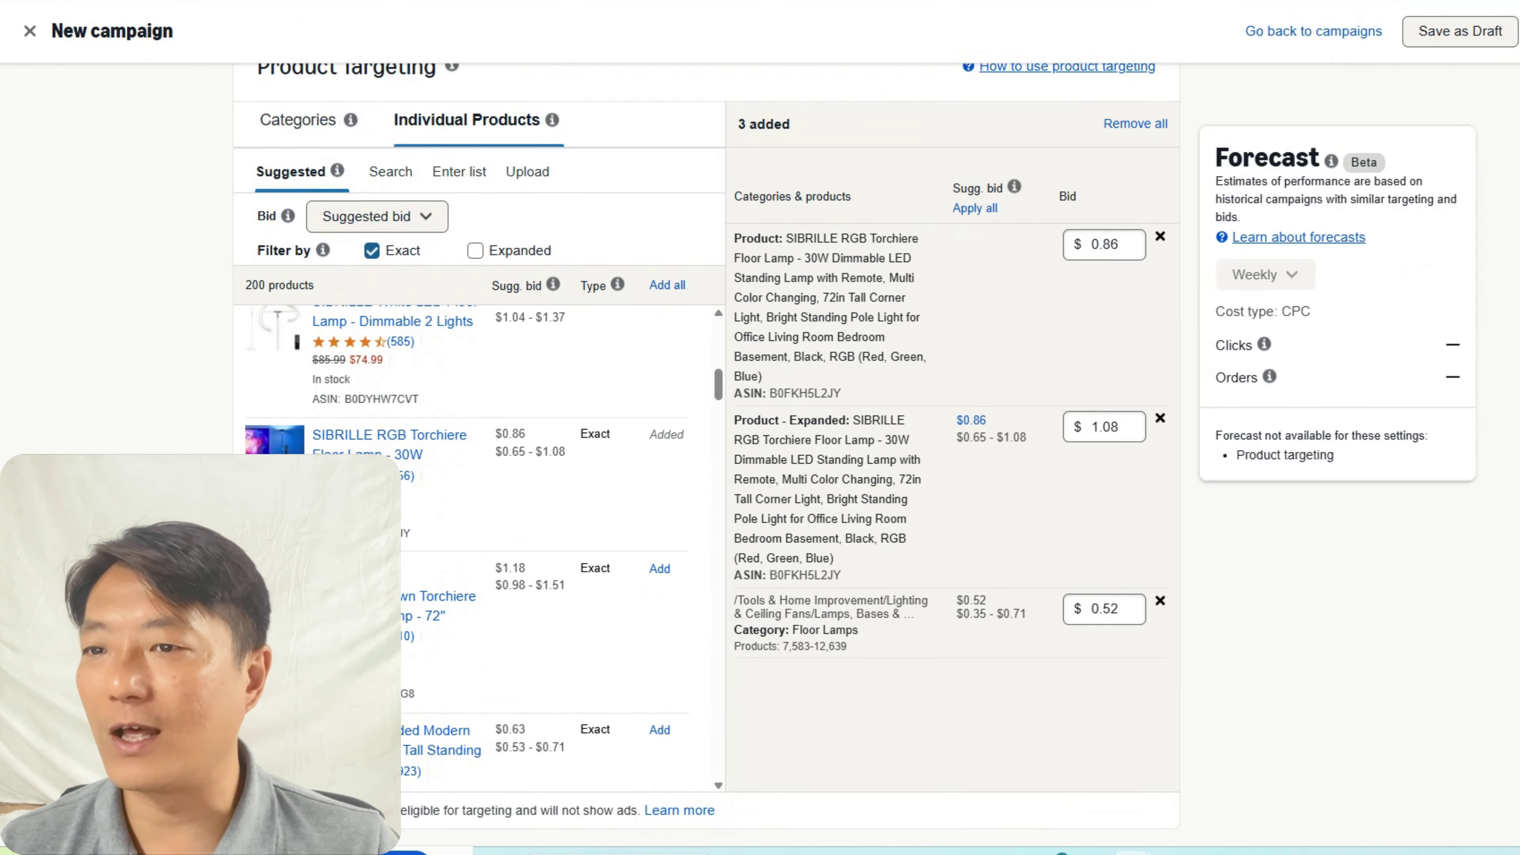
Step: Filter the suggested individual products to Expanded only, turning off Exact, and find the SIBRILLE RGB Torchiere Floor Lamp in the list
scroll(706, 455, "up", 1)
scroll(706, 456, "down", 2)
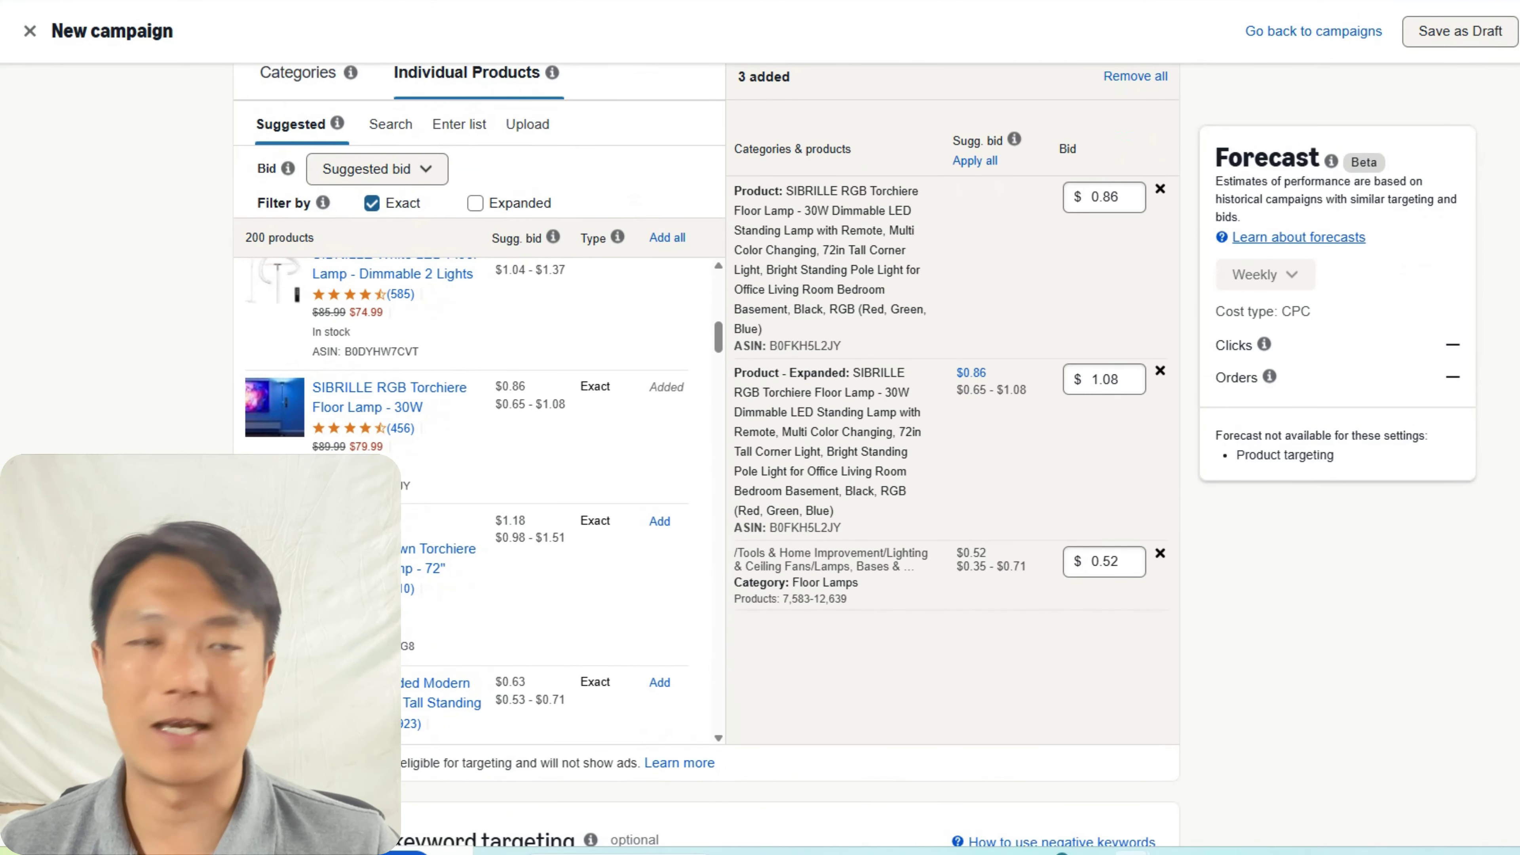
scroll(706, 455, "down", 2)
scroll(706, 455, "up", 2)
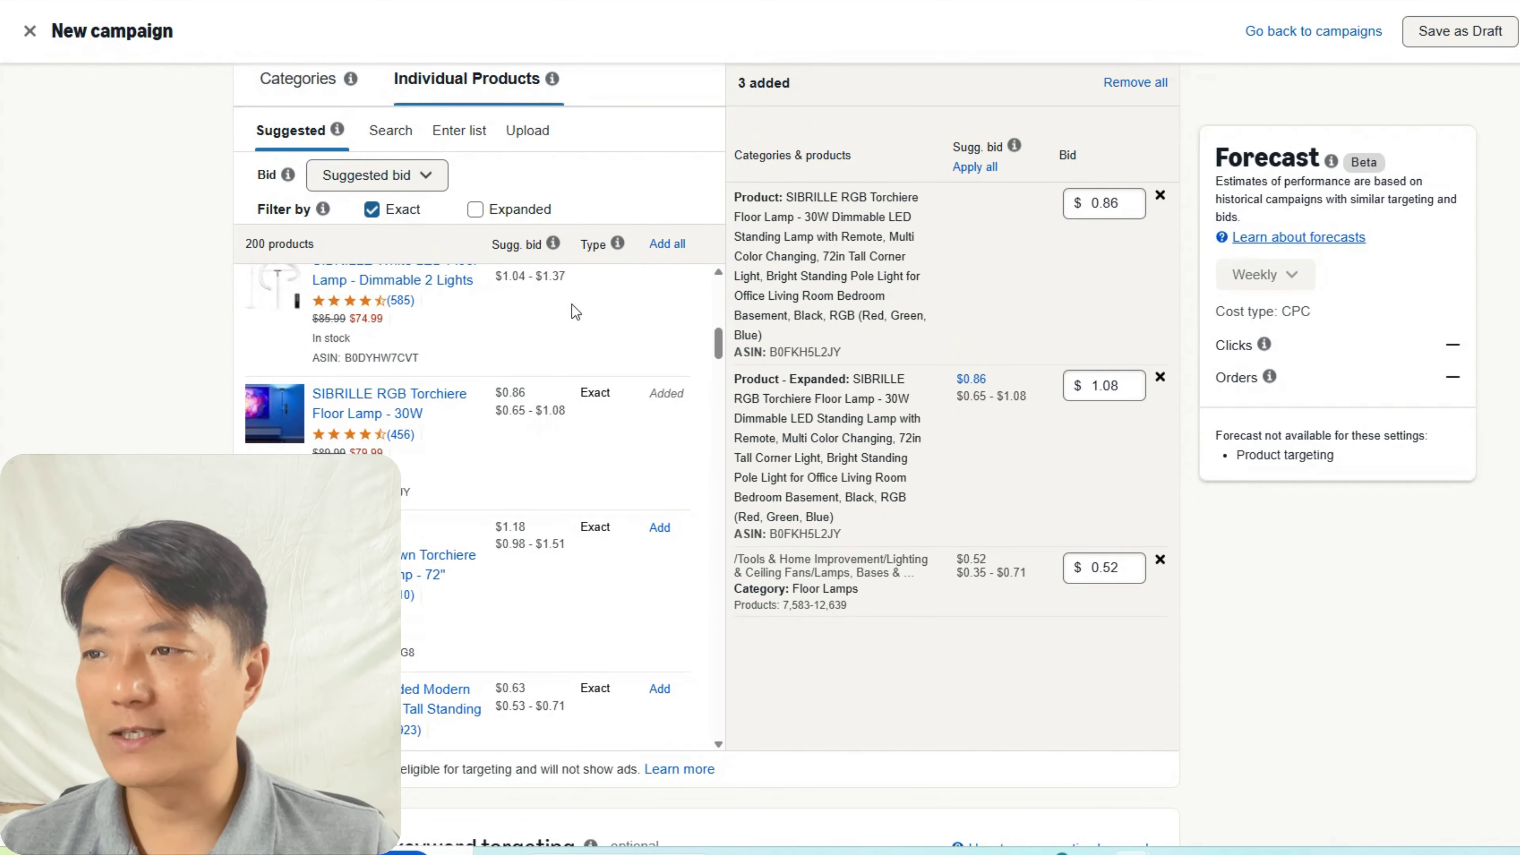
left_click(384, 221)
left_click(476, 211)
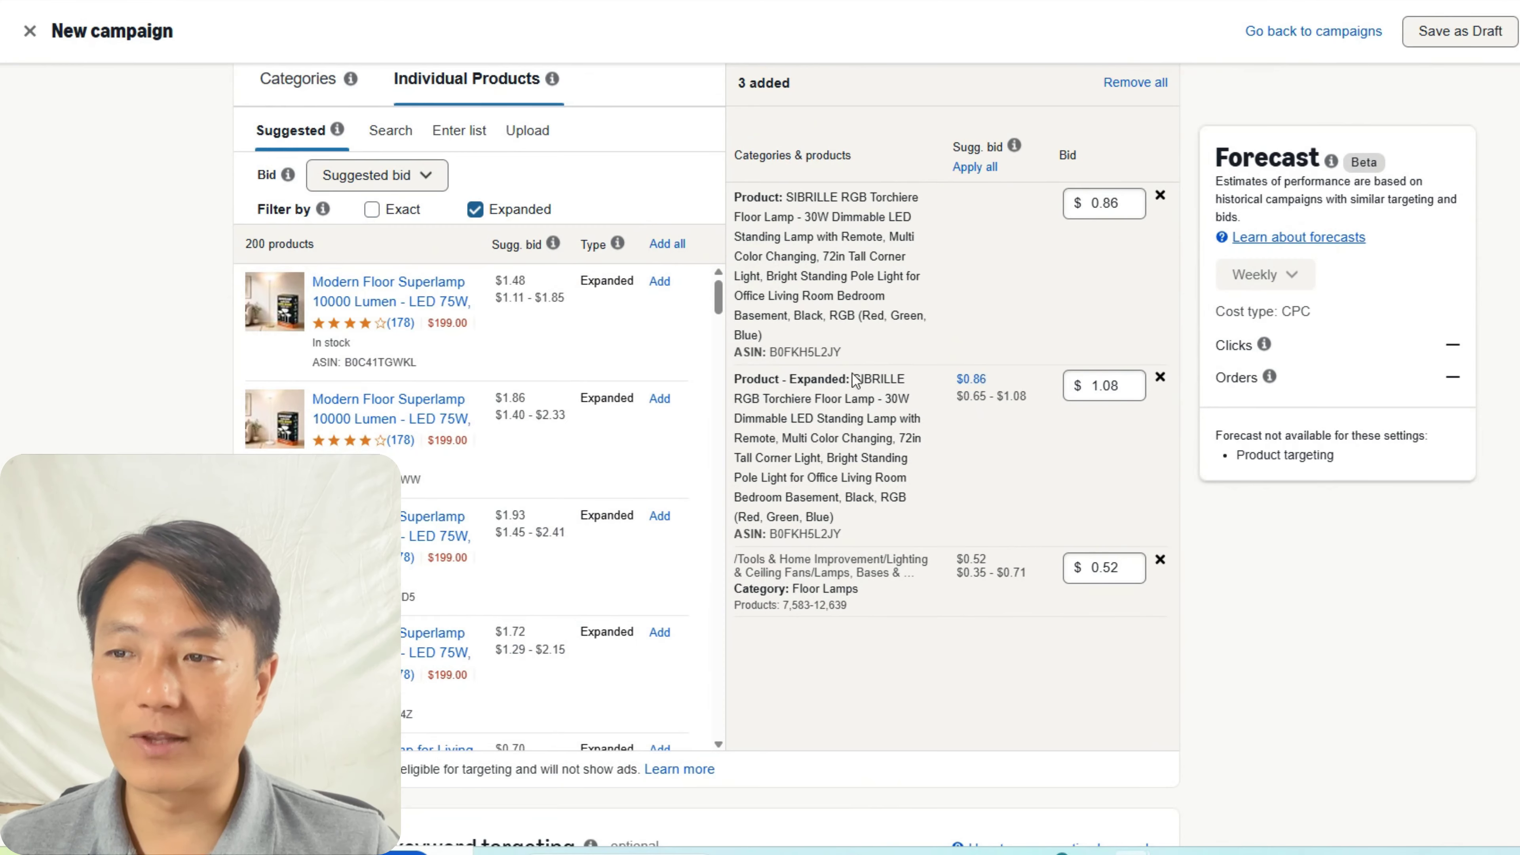
scroll(724, 311, "down", 10)
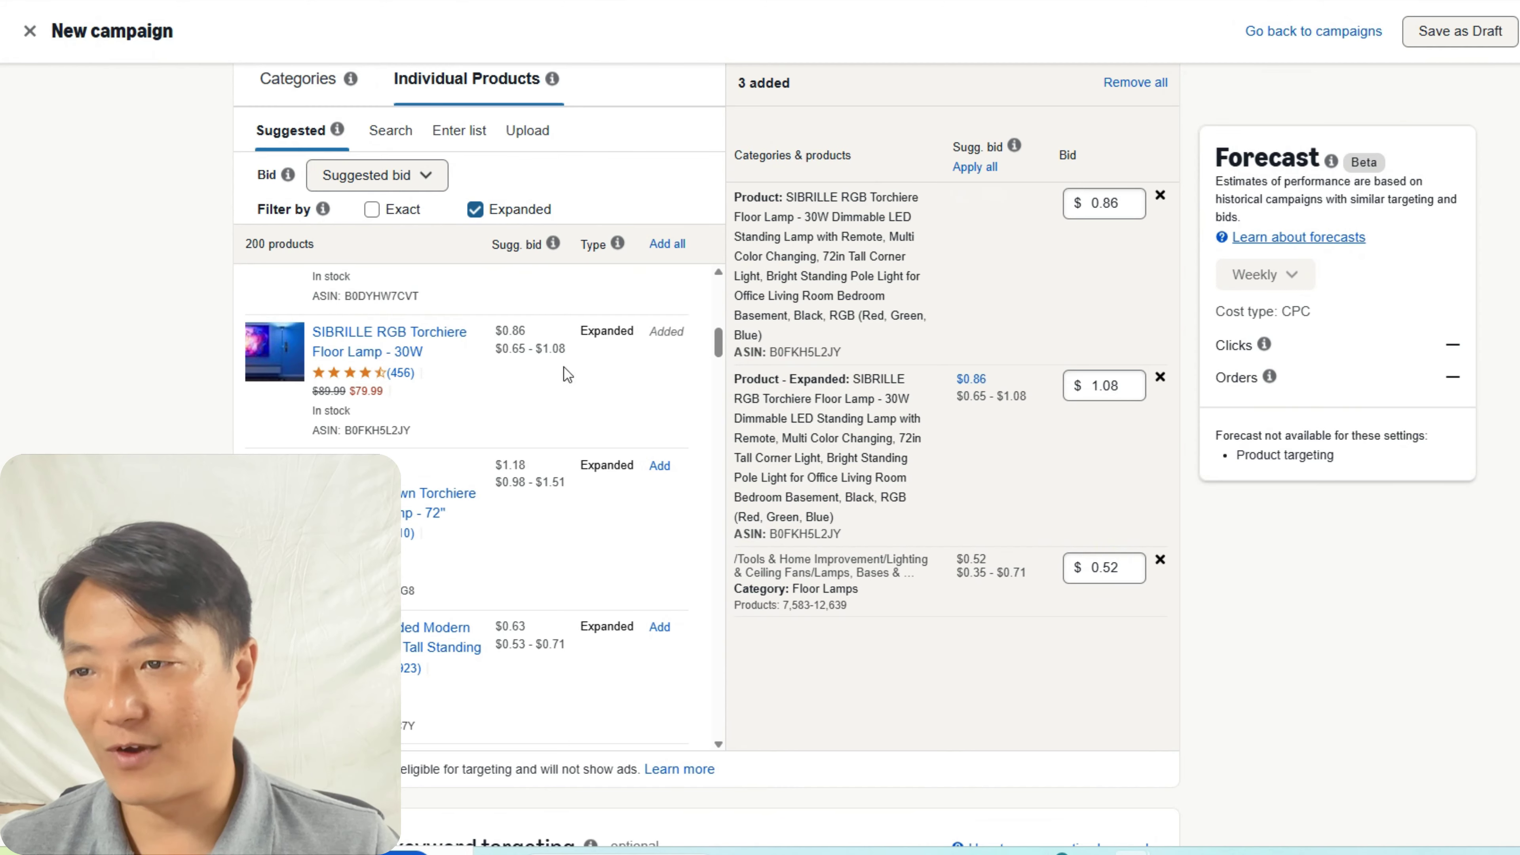
Step: Look at the optional negative keyword targeting section and its keyword entry area, and return to the product targets
scroll(1255, 407, "down", 1)
scroll(1170, 364, "down", 9)
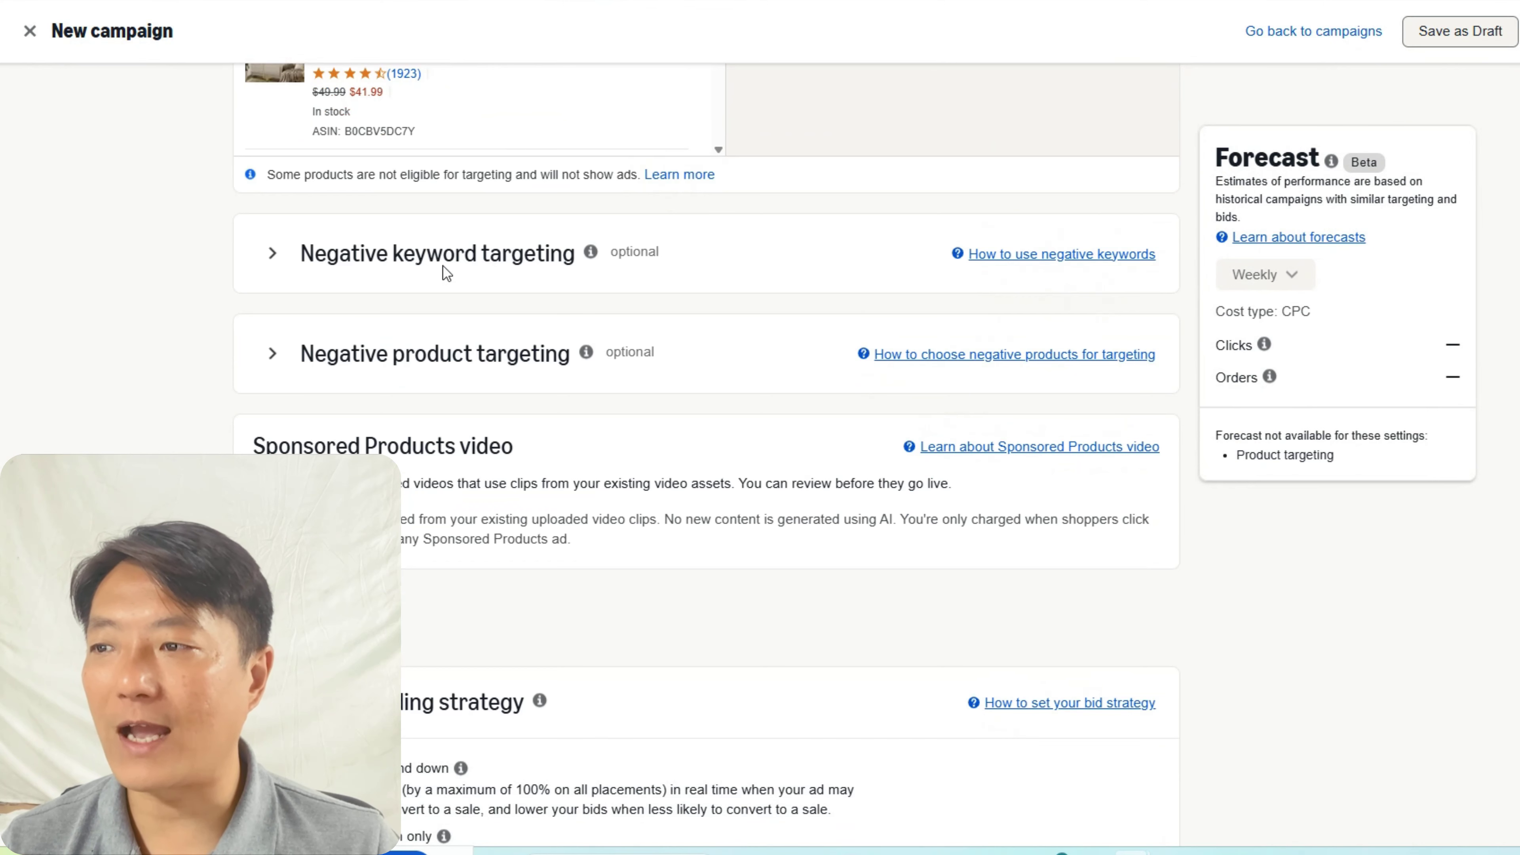
left_click(283, 260)
left_click(534, 406)
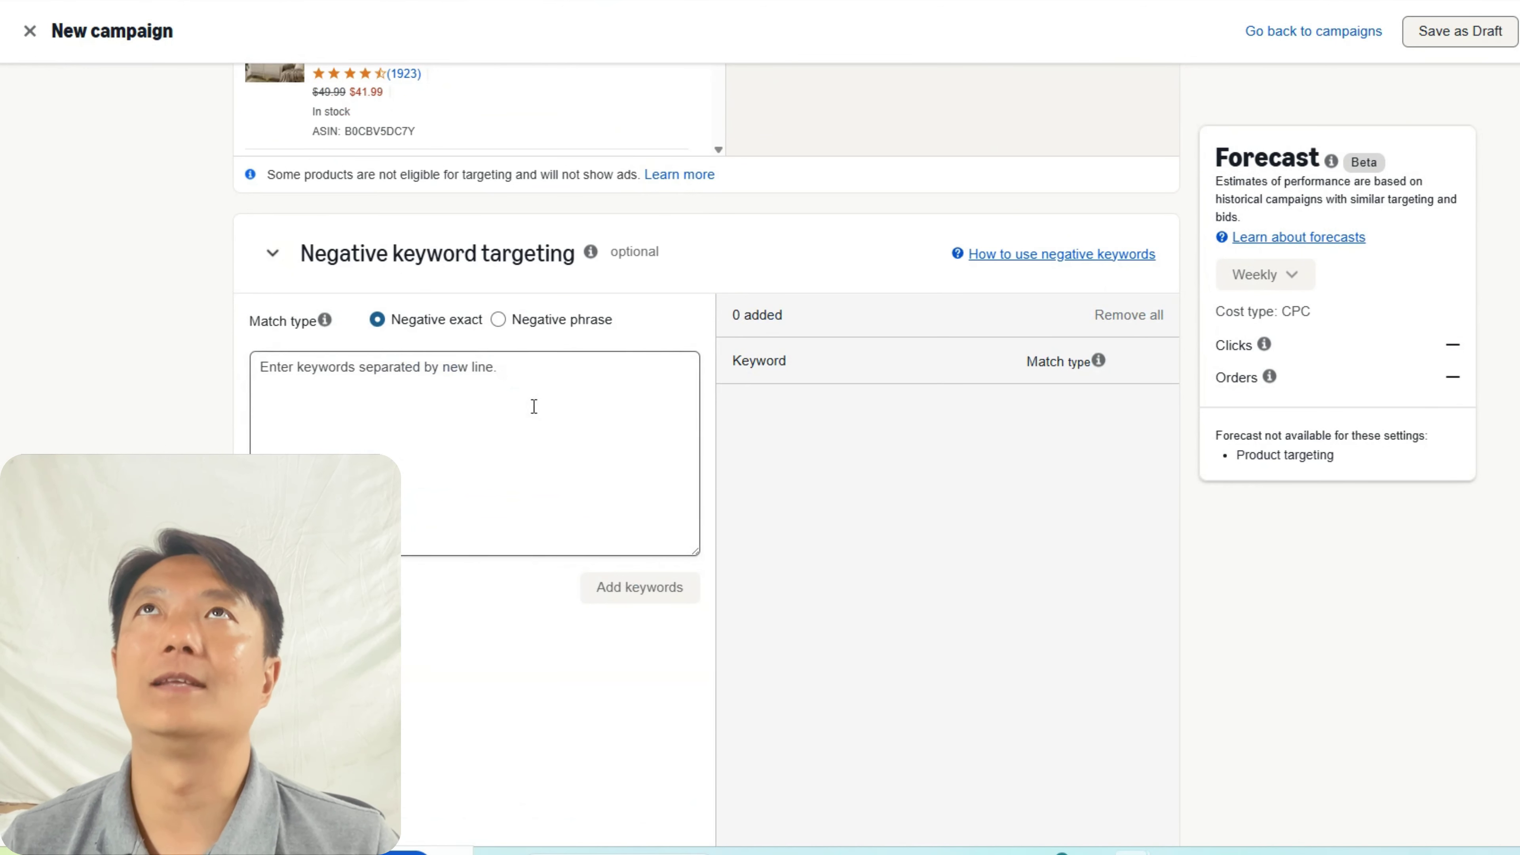
scroll(534, 407, "up", 8)
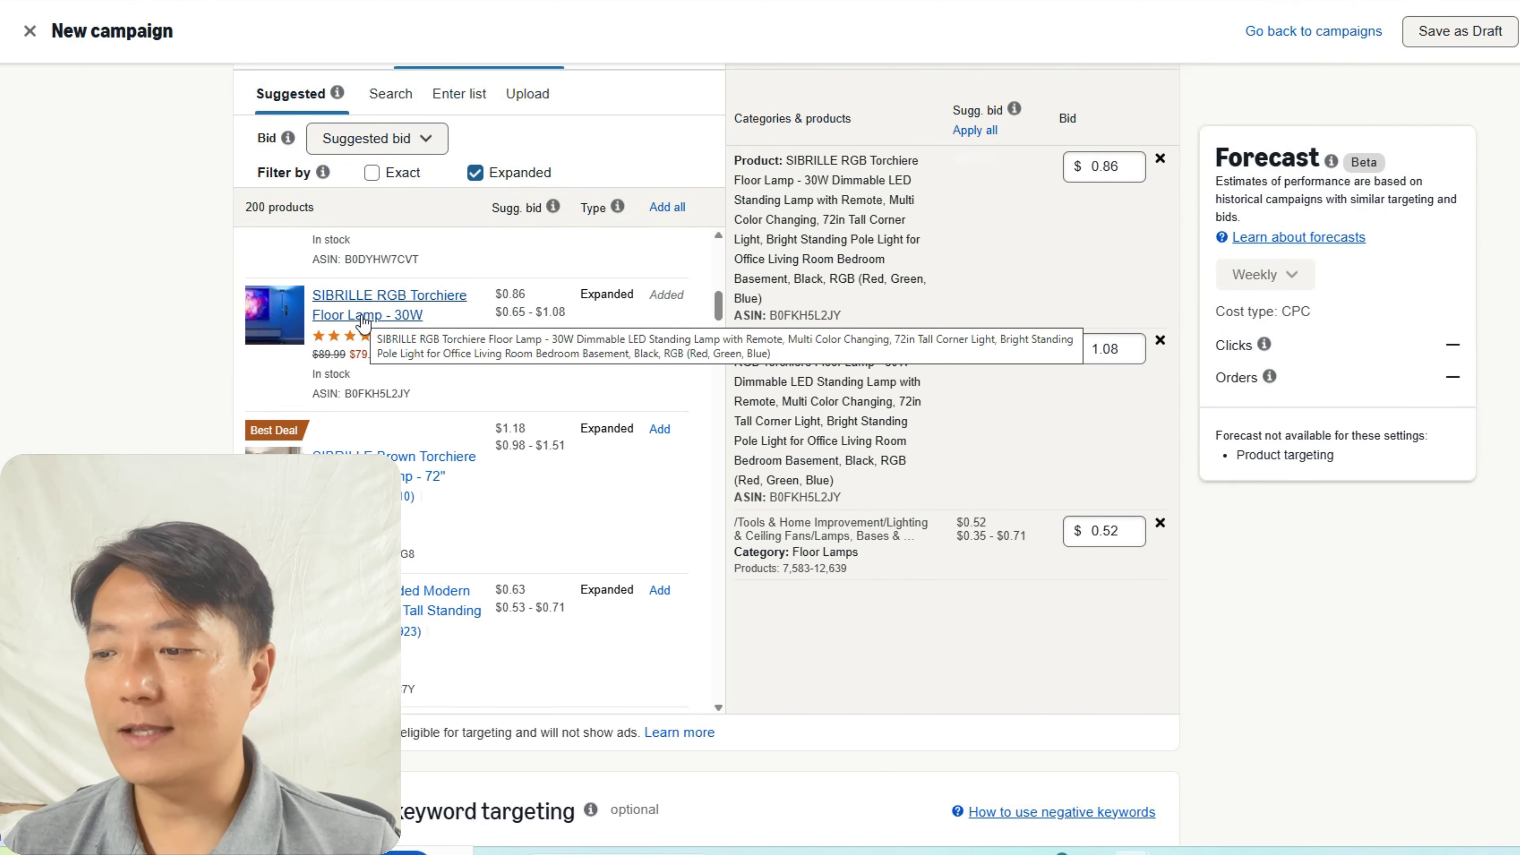
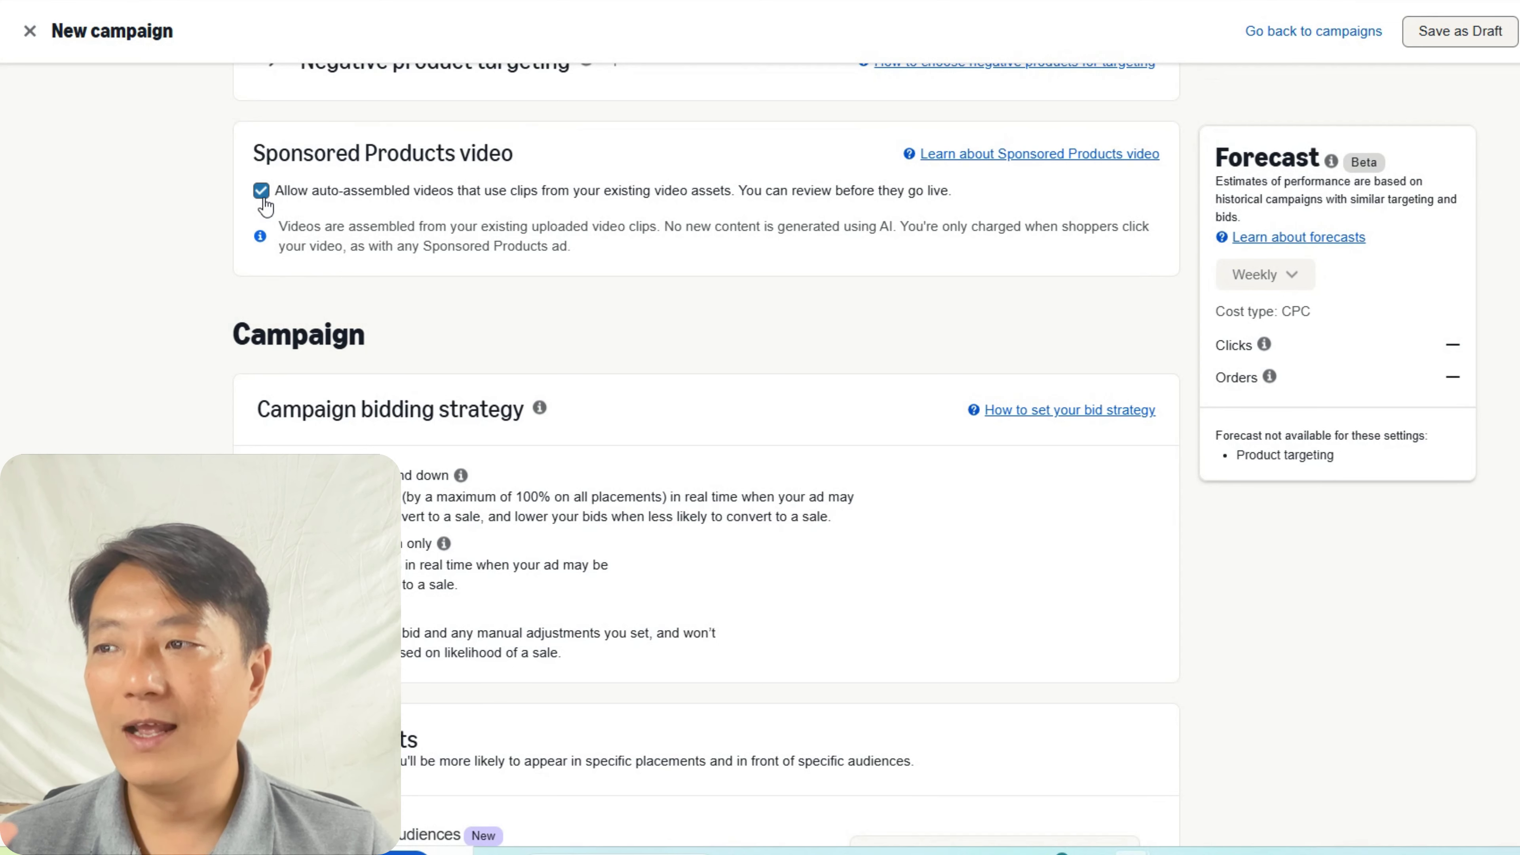
Step: Disallow auto-assembled Sponsored Products videos and set the campaign bidding strategy to Dynamic bids - down only
left_click(263, 196)
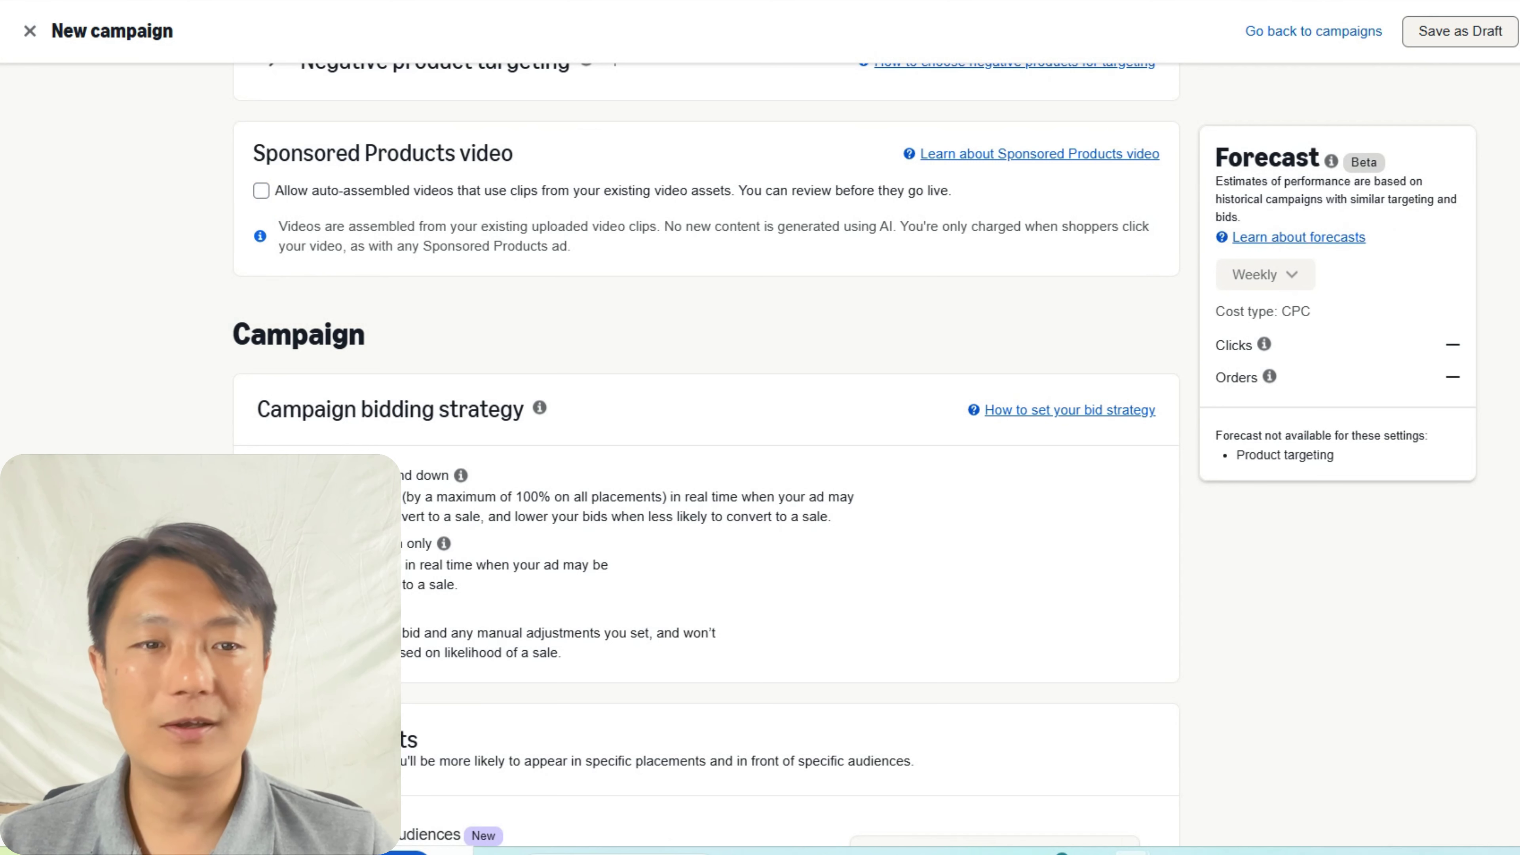
scroll(625, 219, "down", 4)
scroll(706, 455, "down", 1)
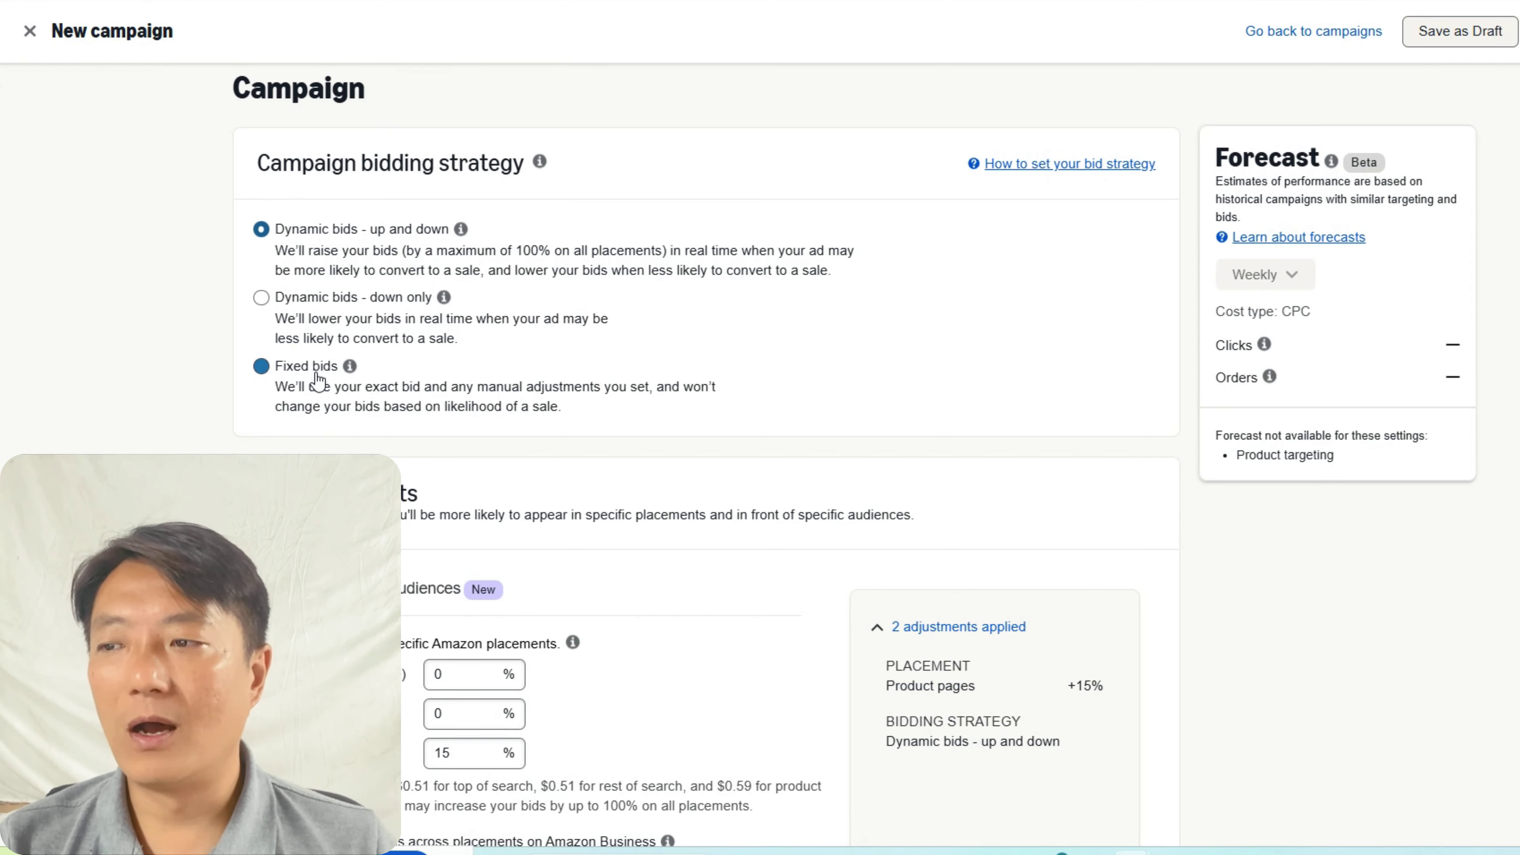
left_click(301, 317)
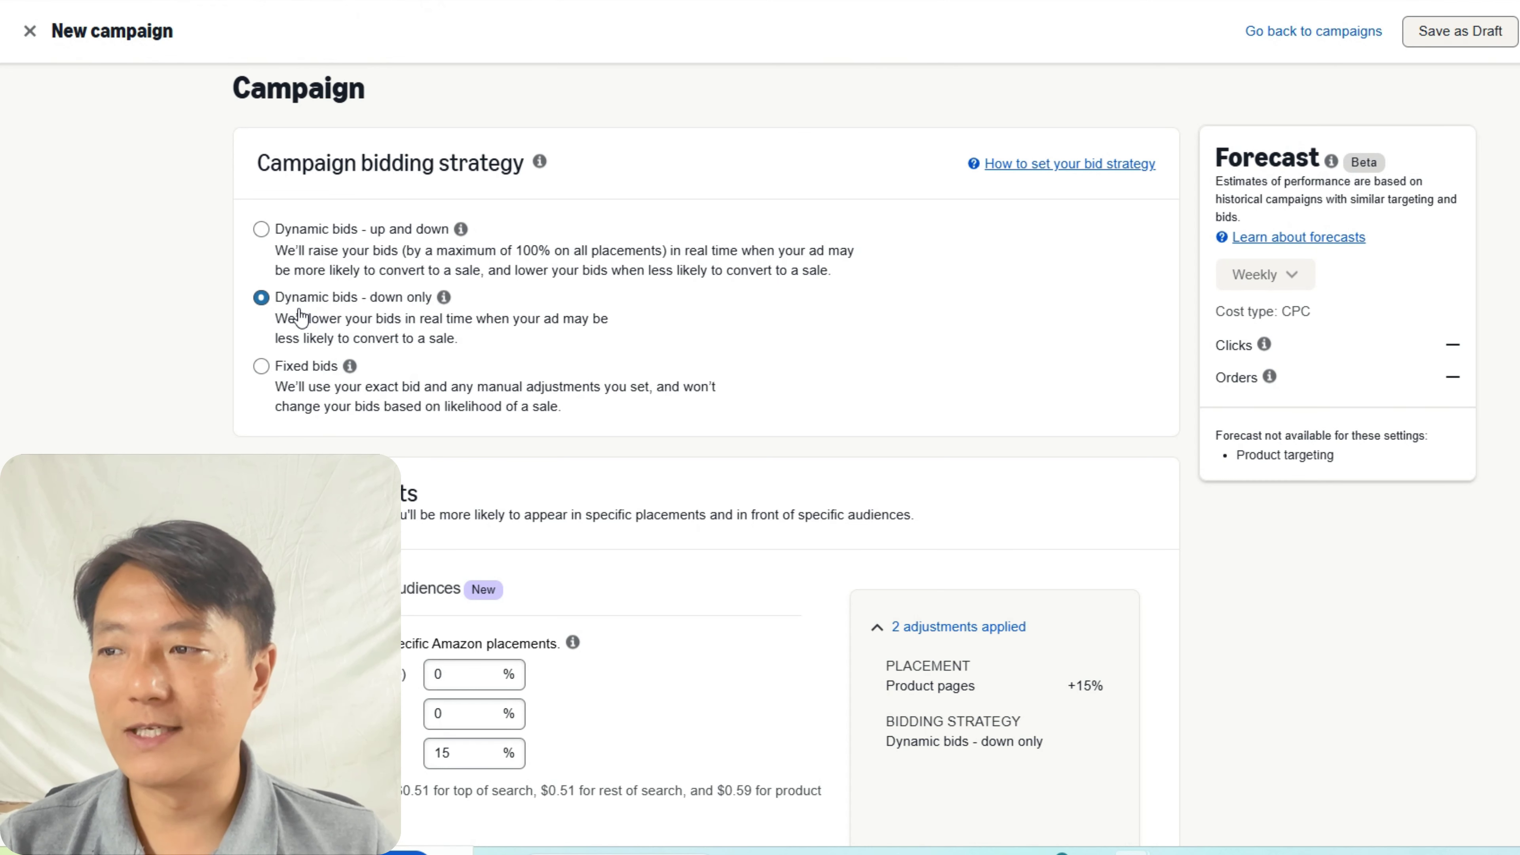
left_click(262, 229)
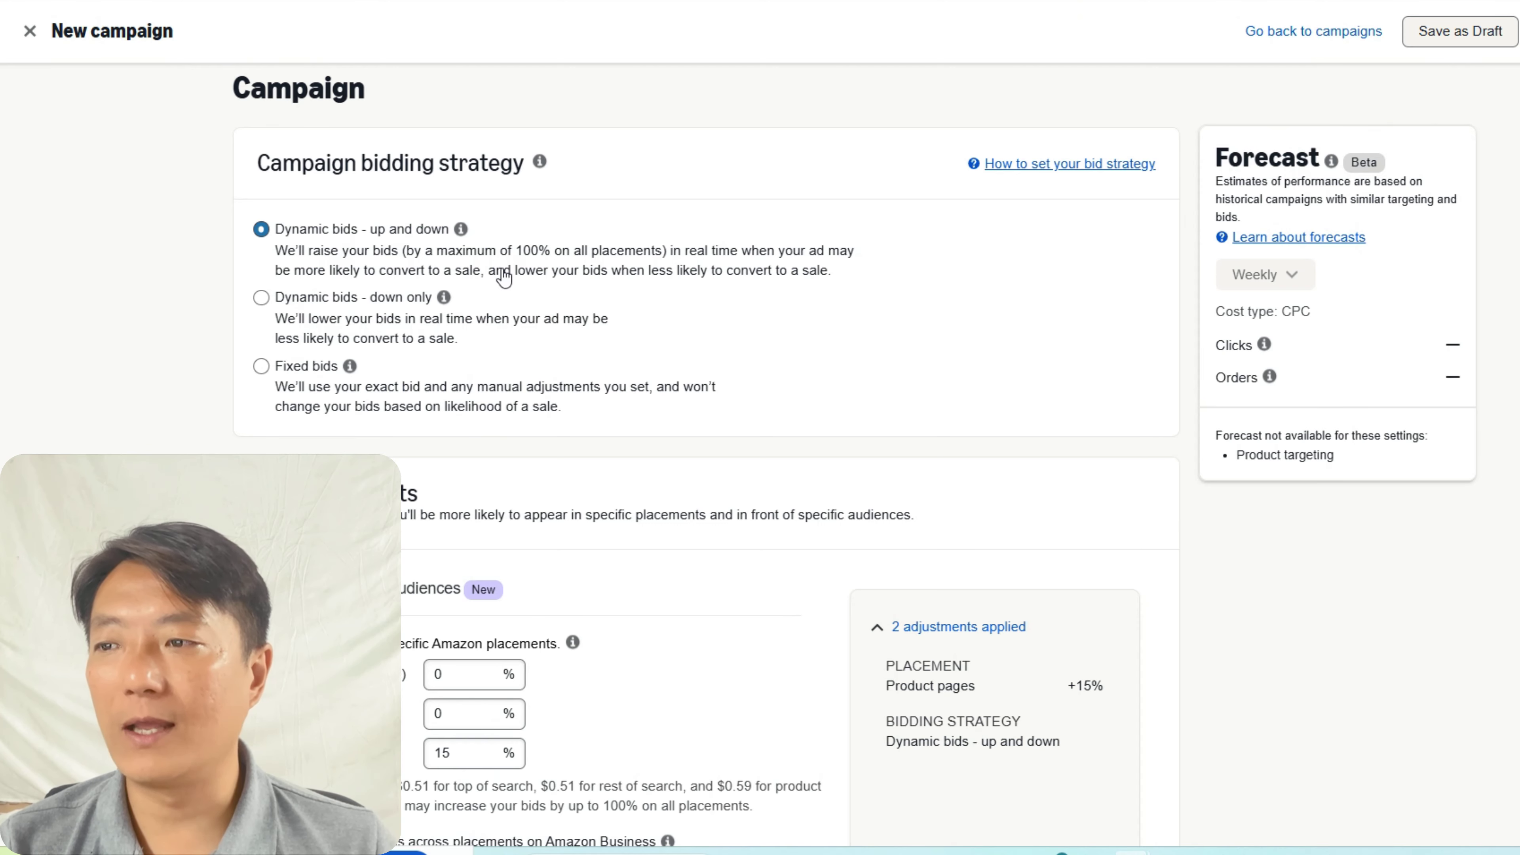
left_click(296, 300)
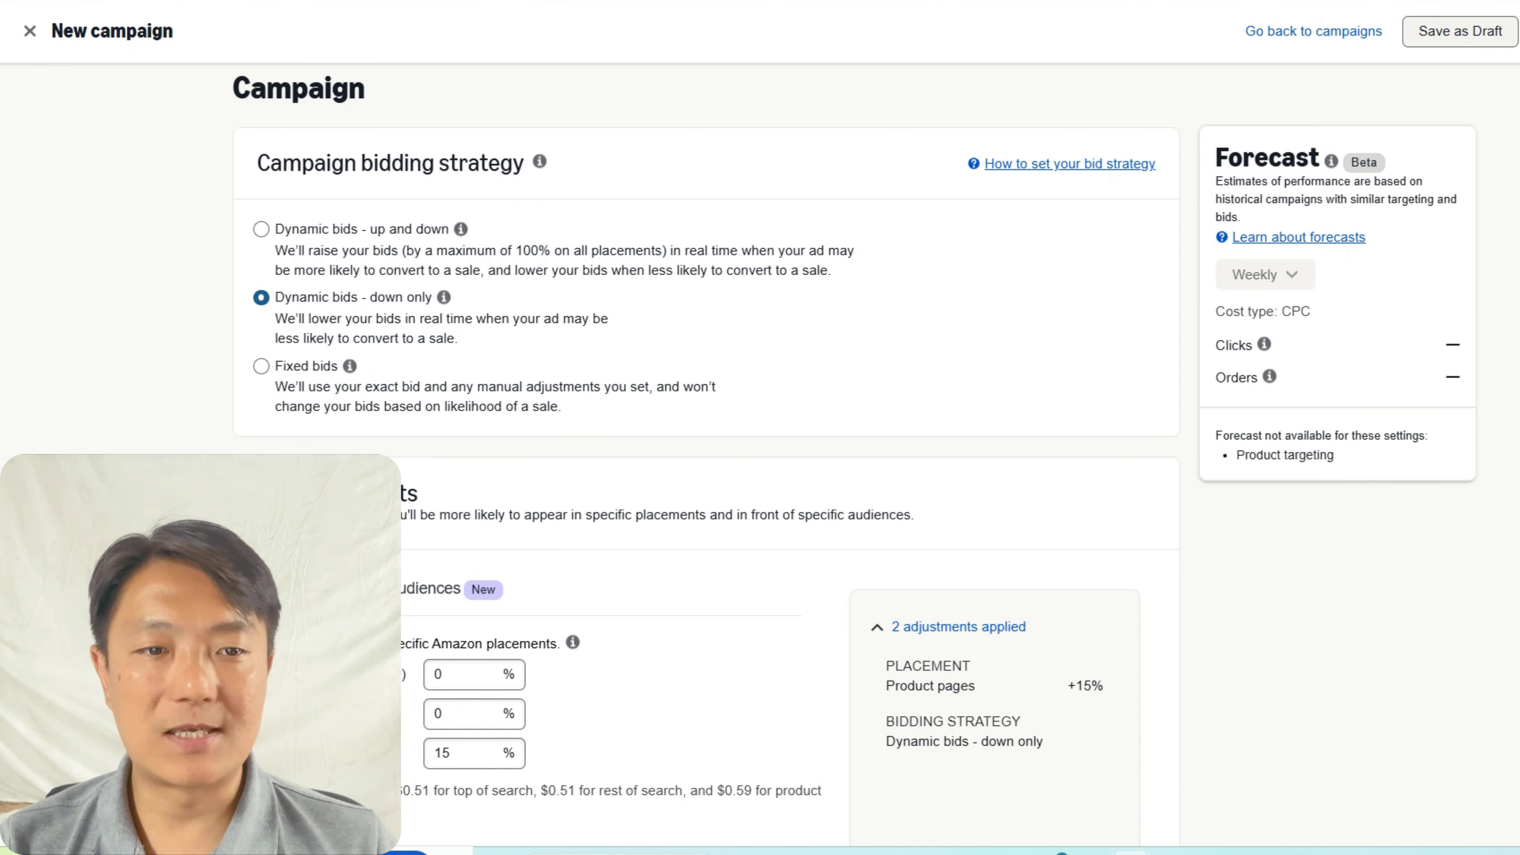
Step: Set the placement bid adjustment for product pages to 0%
scroll(877, 334, "down", 5)
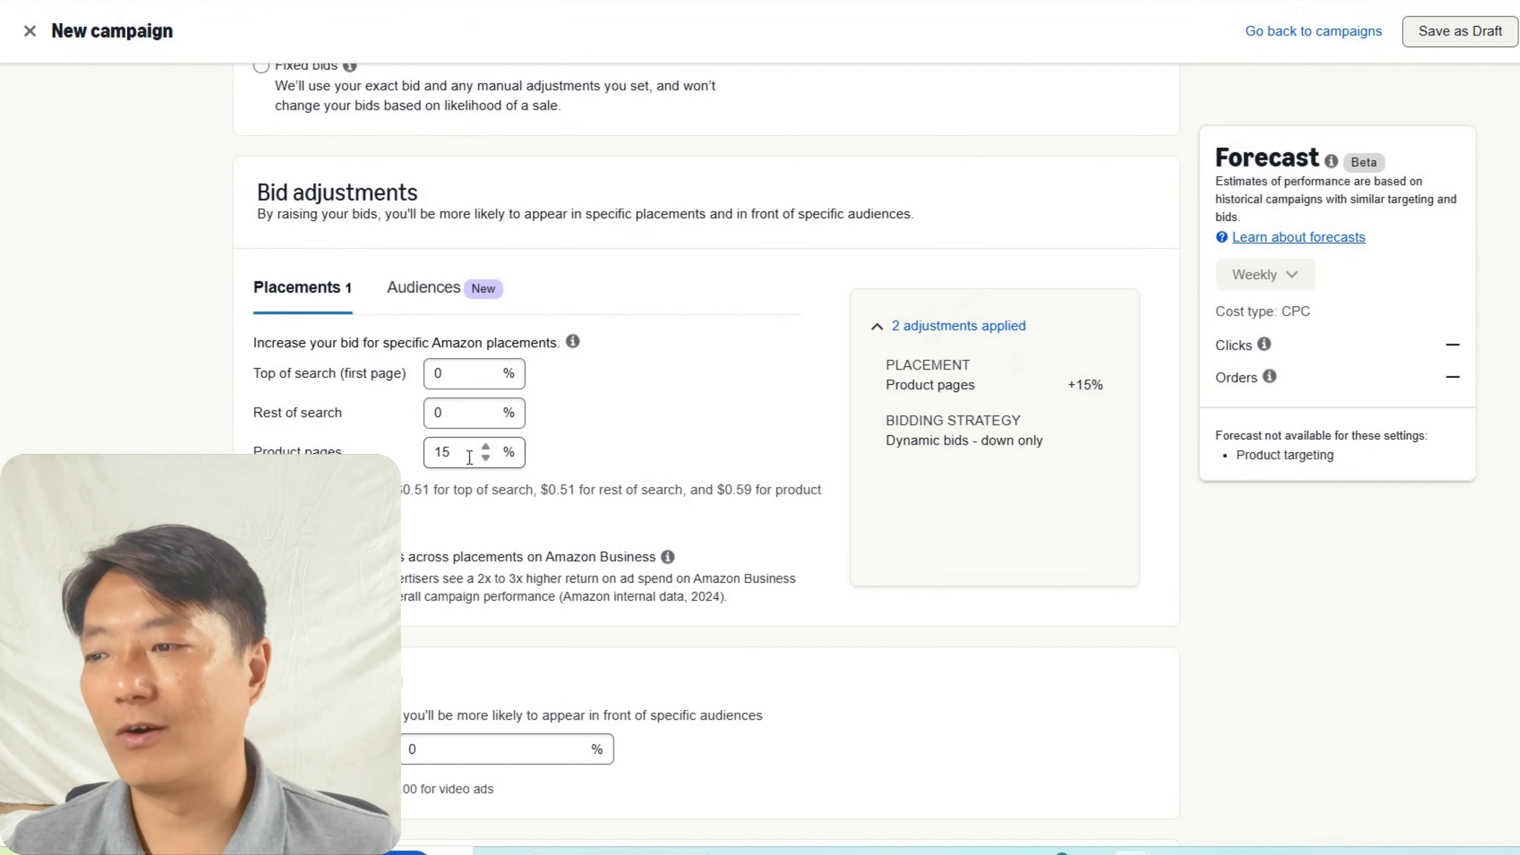
left_click_drag(453, 452, 402, 452)
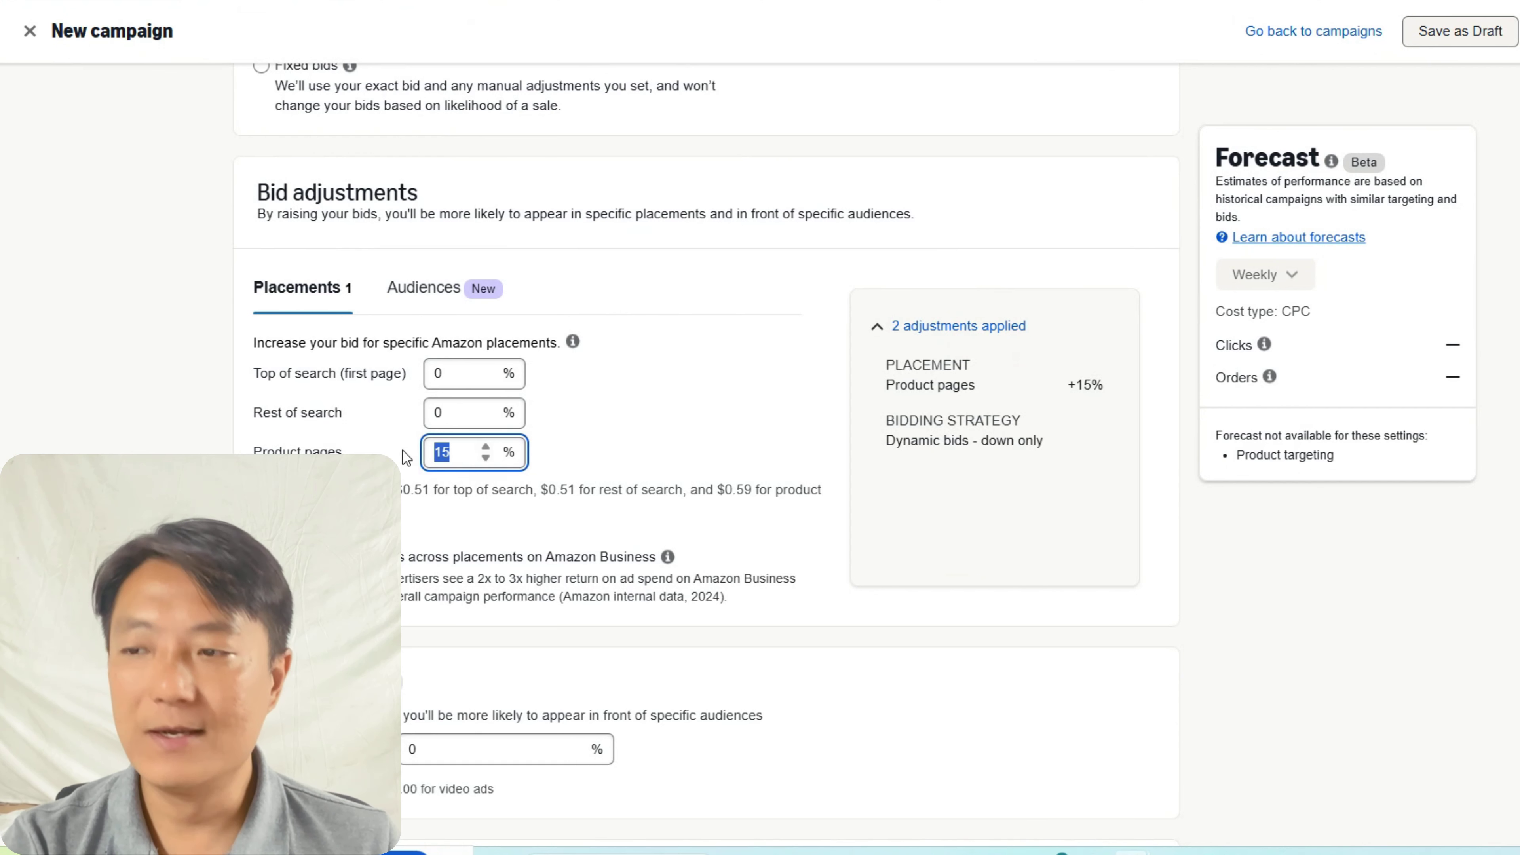
type("0")
left_click(1436, 670)
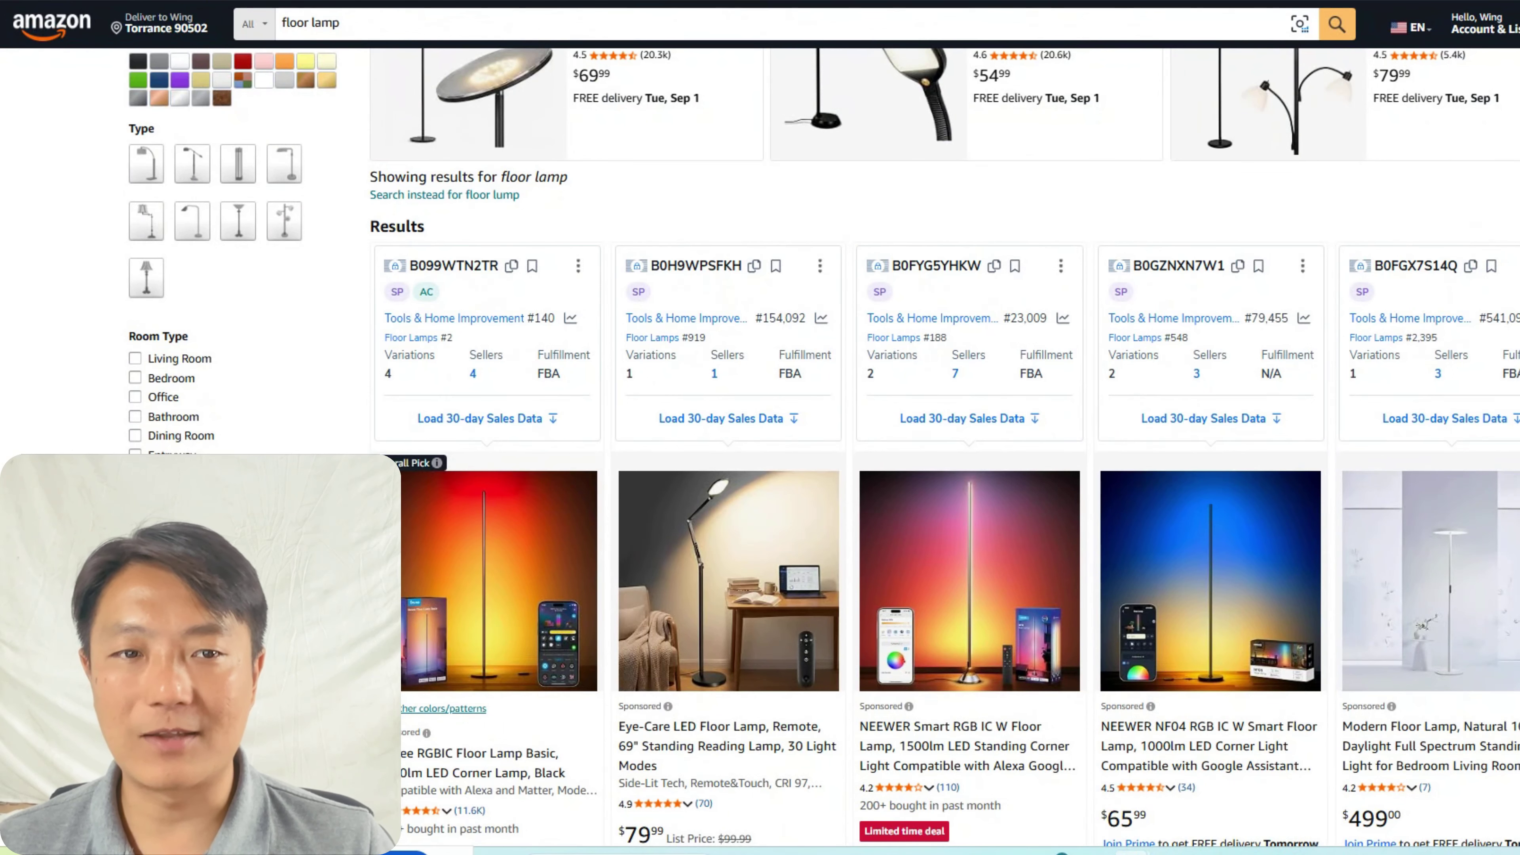
Step: Examine the sponsored placements throughout Amazon's floor lamp search results and return to the campaign's bid adjustments
scroll(946, 449, "up", 10)
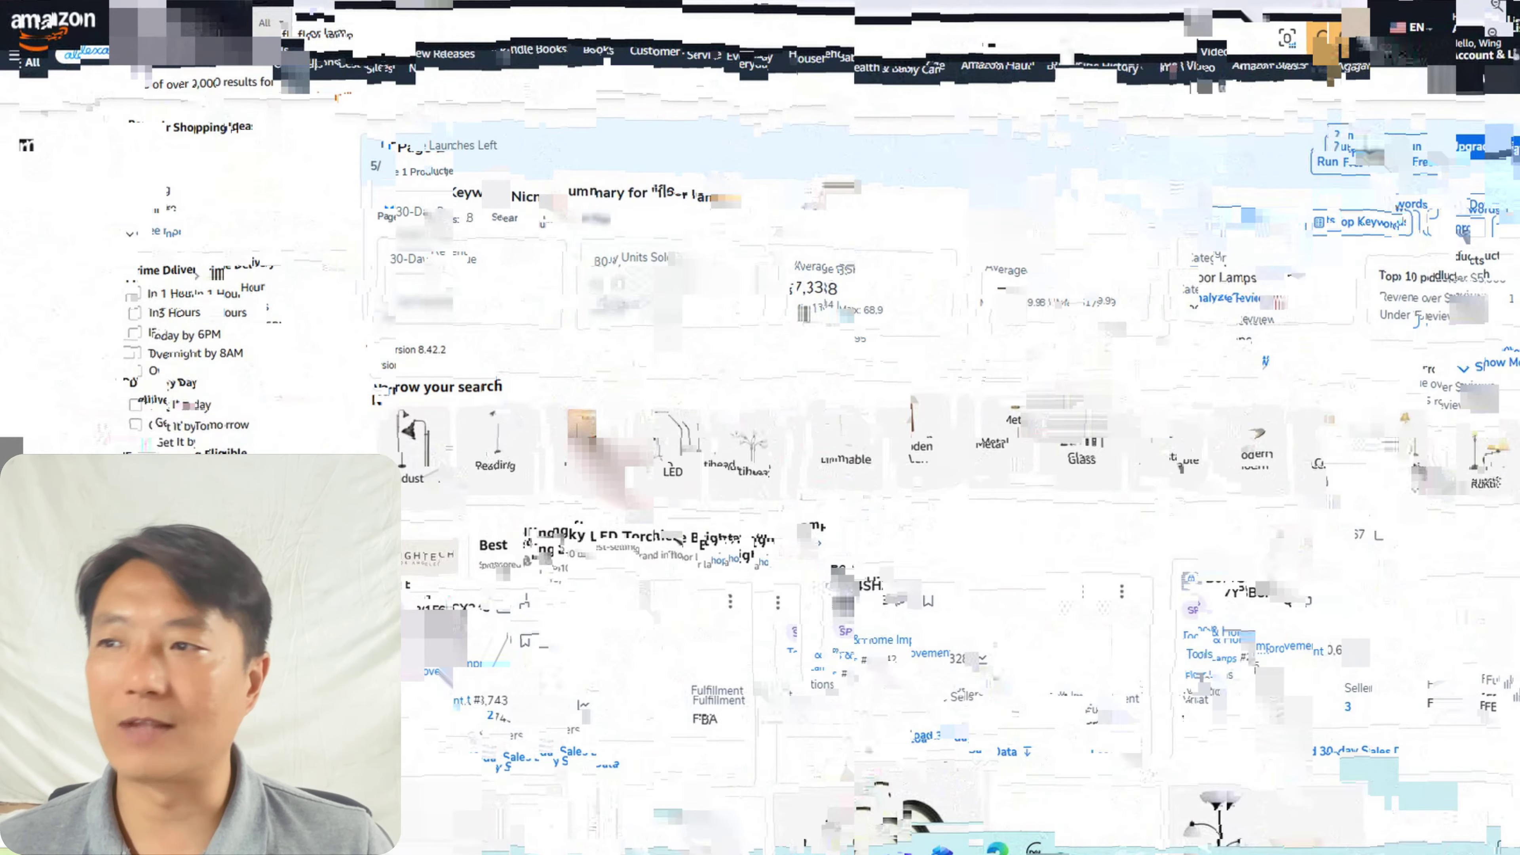
scroll(946, 448, "down", 15)
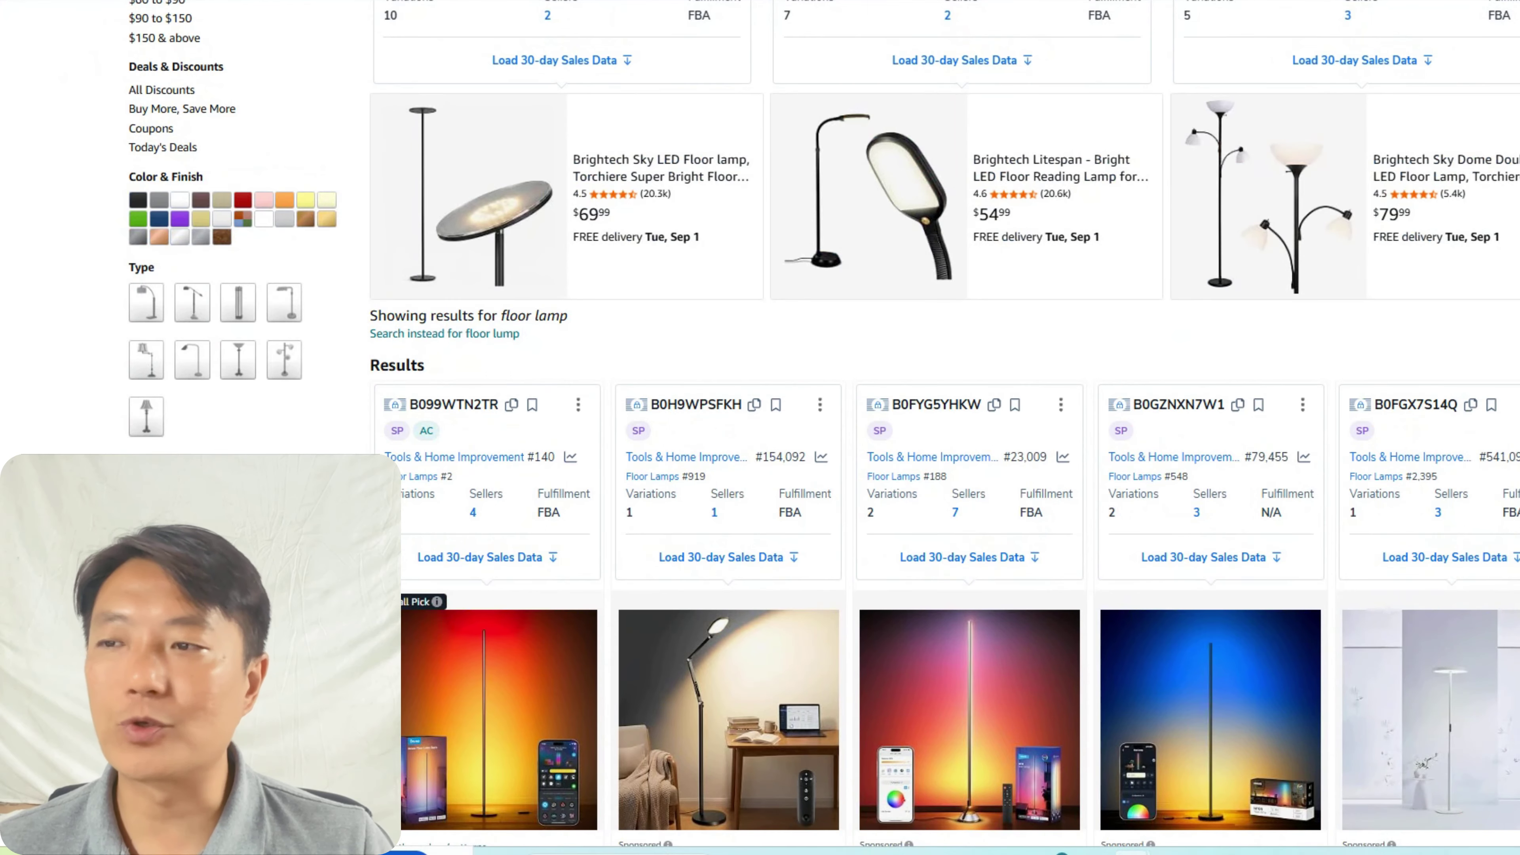
scroll(946, 449, "down", 7)
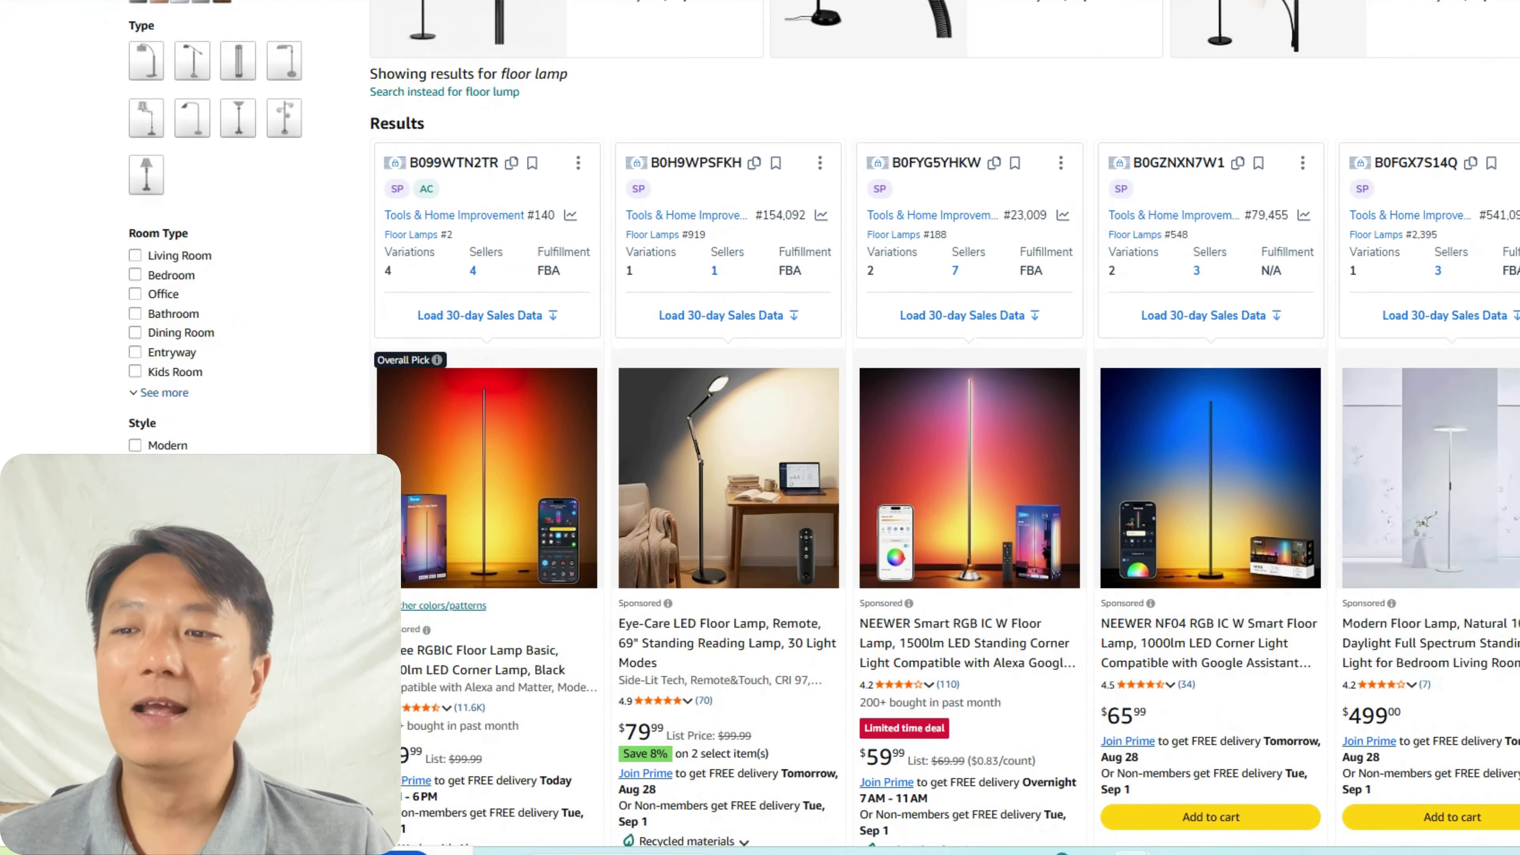
scroll(946, 449, "down", 1)
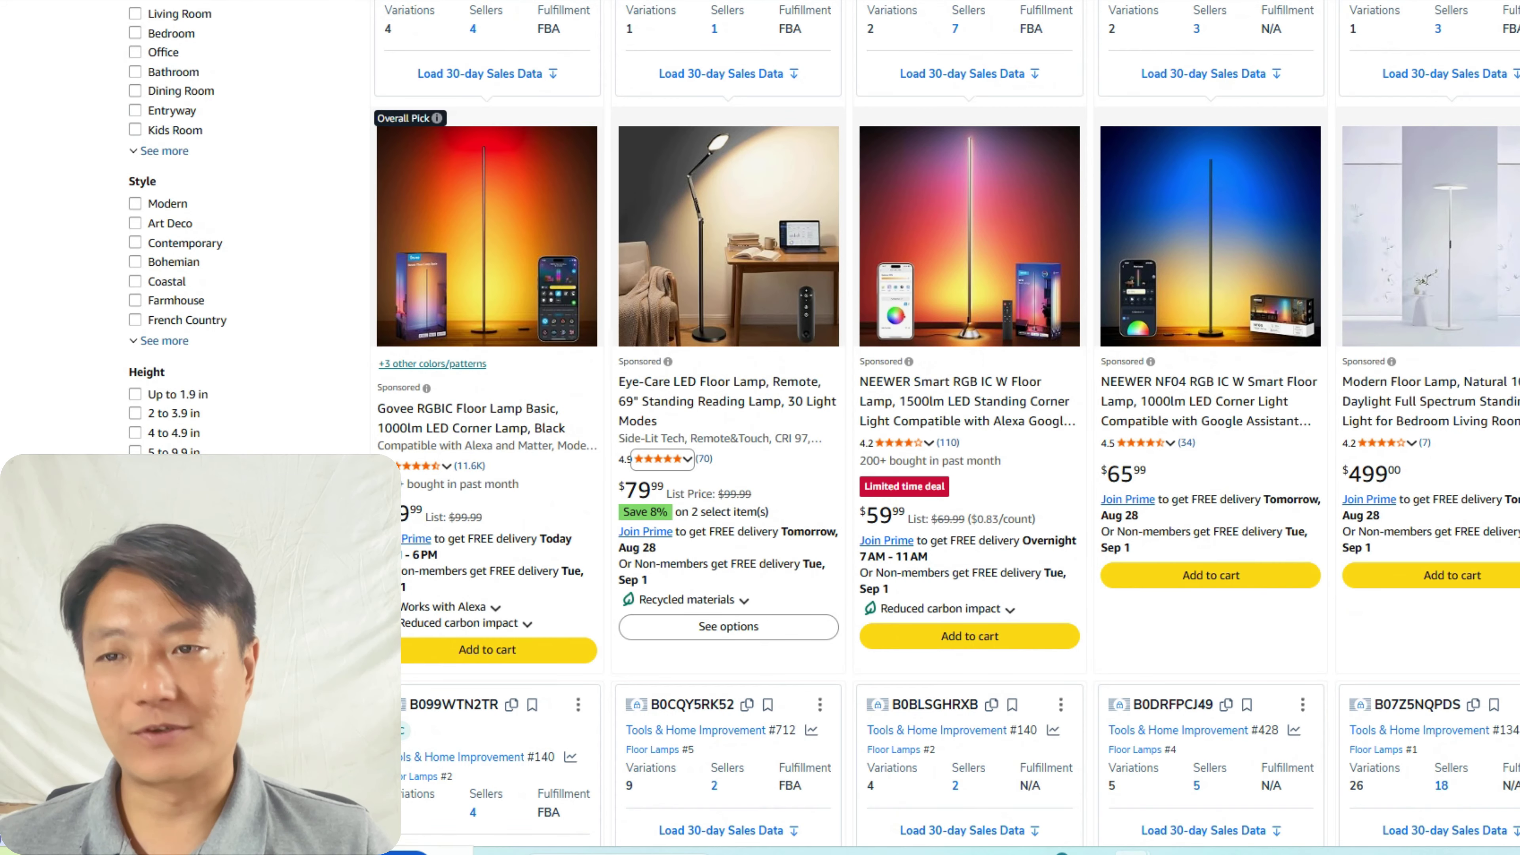
scroll(720, 255, "down", 10)
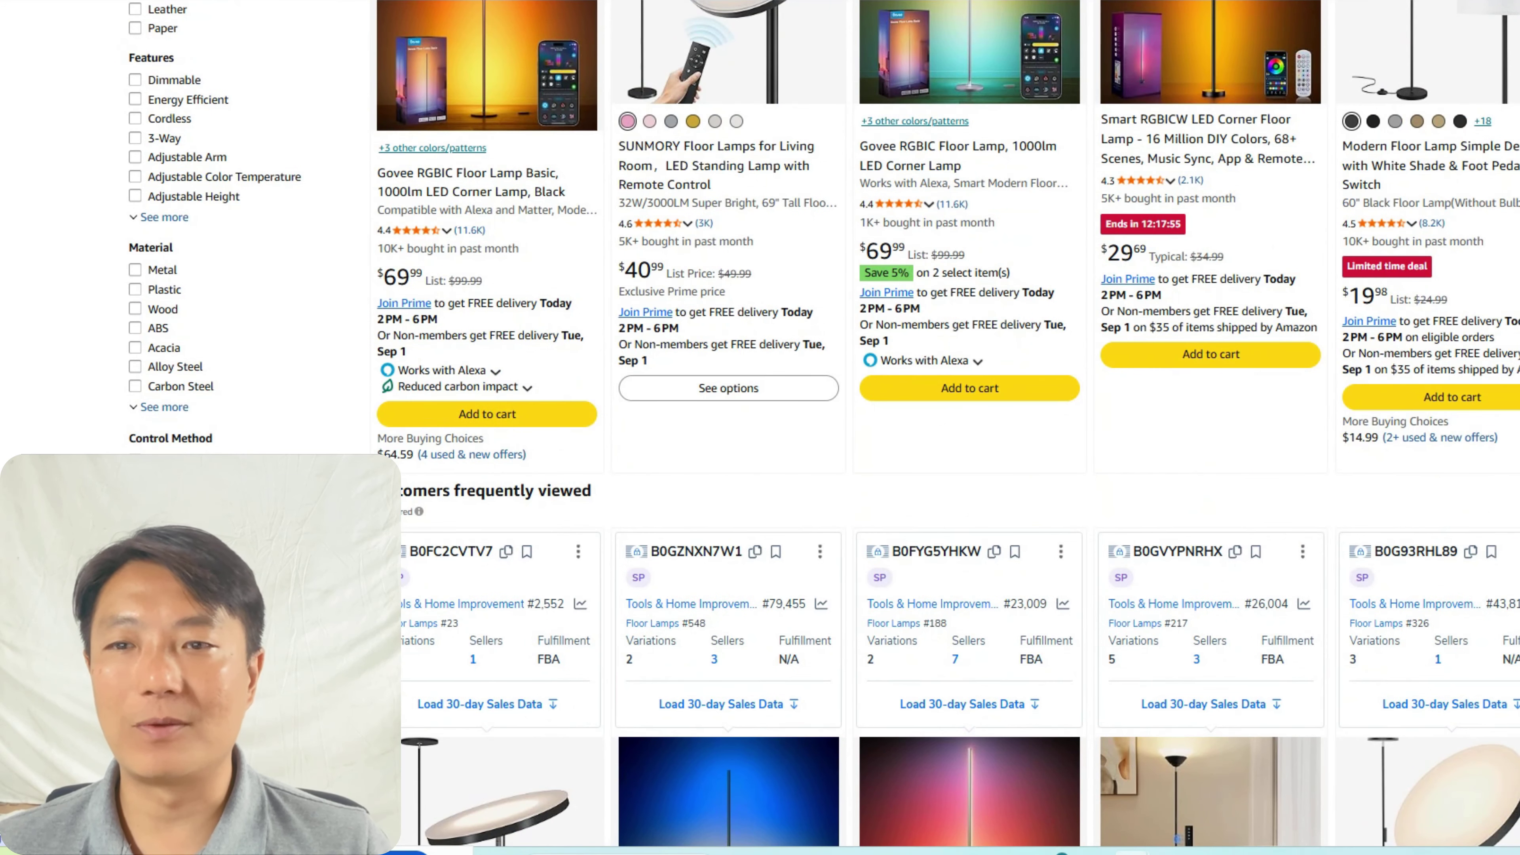
scroll(557, 547, "down", 15)
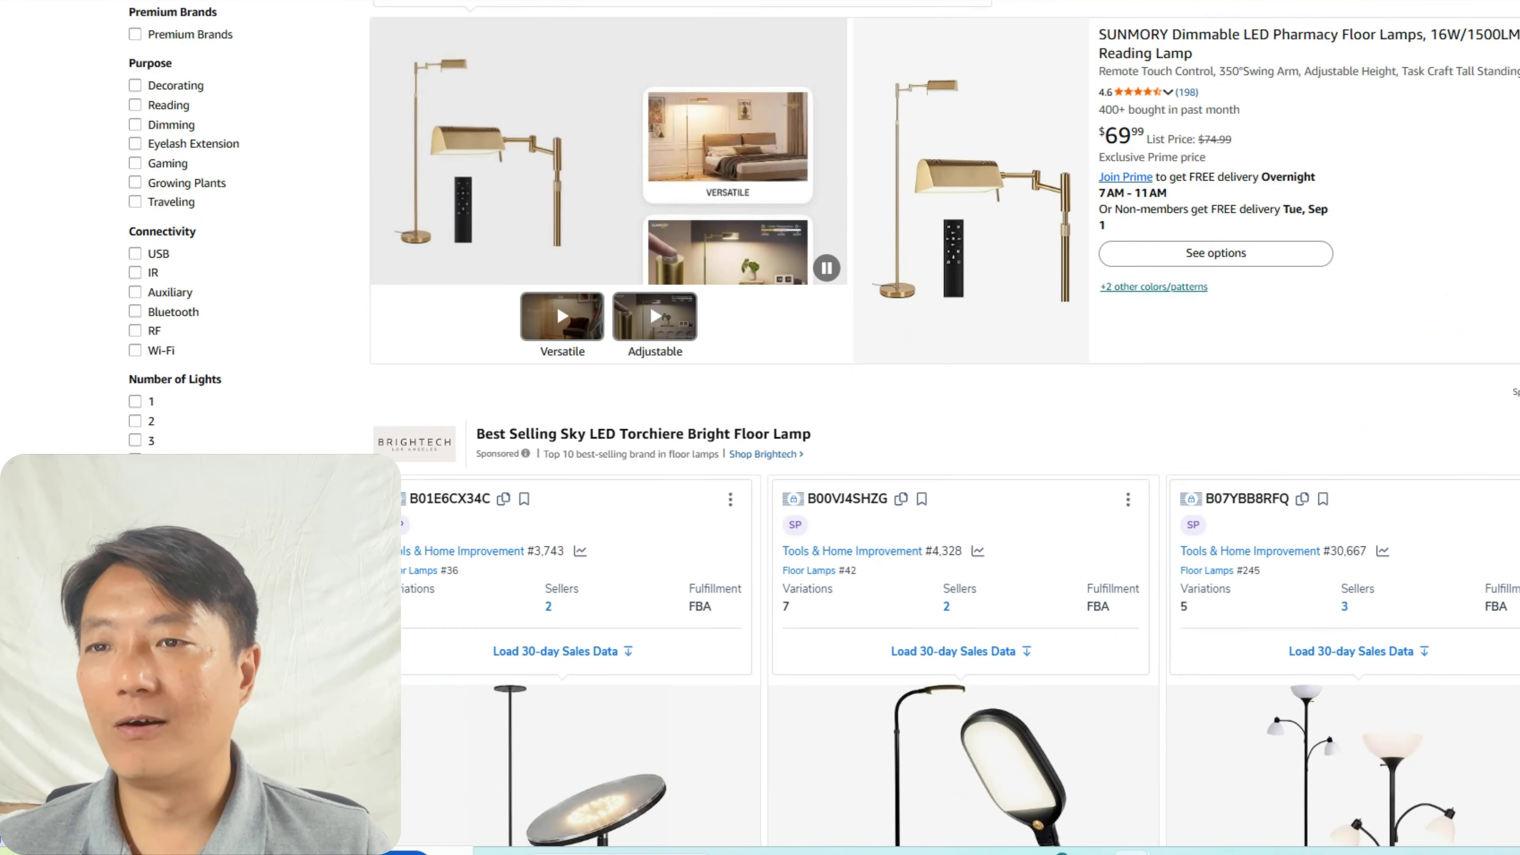
scroll(557, 564, "up", 4)
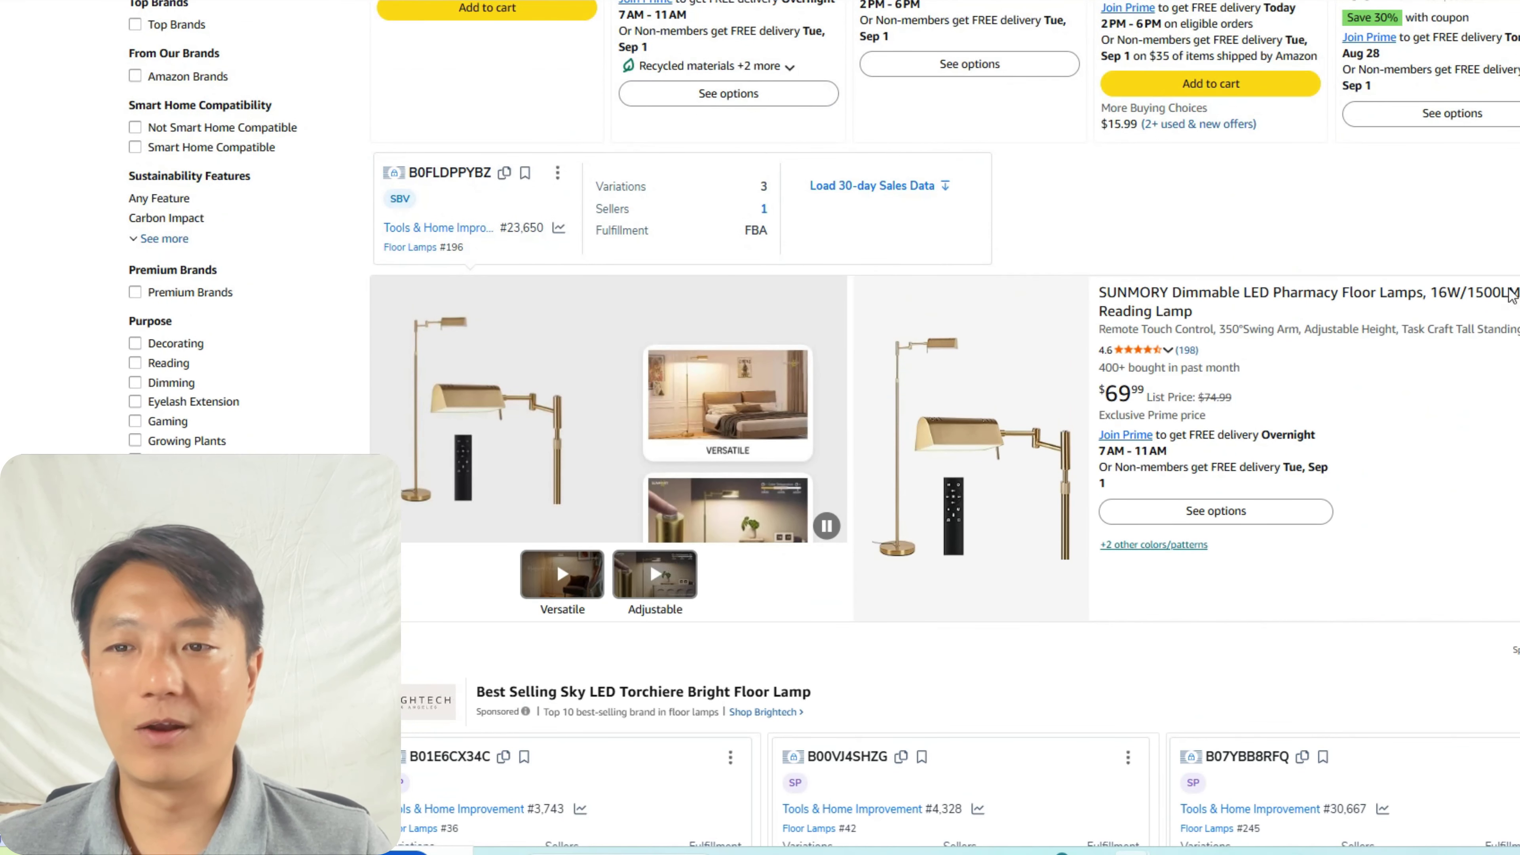
scroll(510, 301, "down", 10)
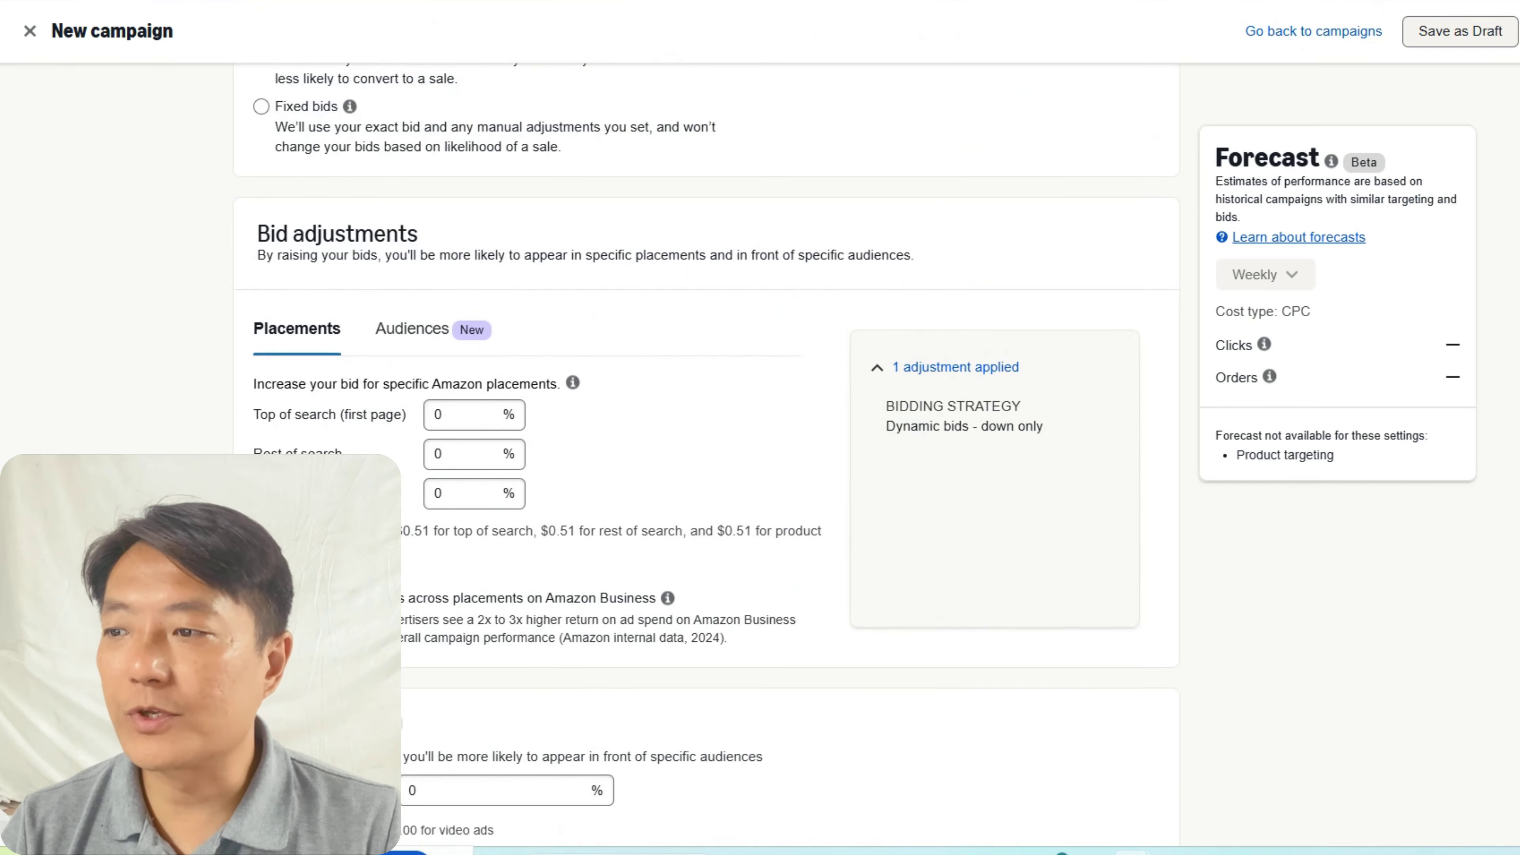
Step: Review the campaign's video bid adjustment, general settings with daily budget, and the section for launching in an additional country
scroll(706, 449, "down", 2)
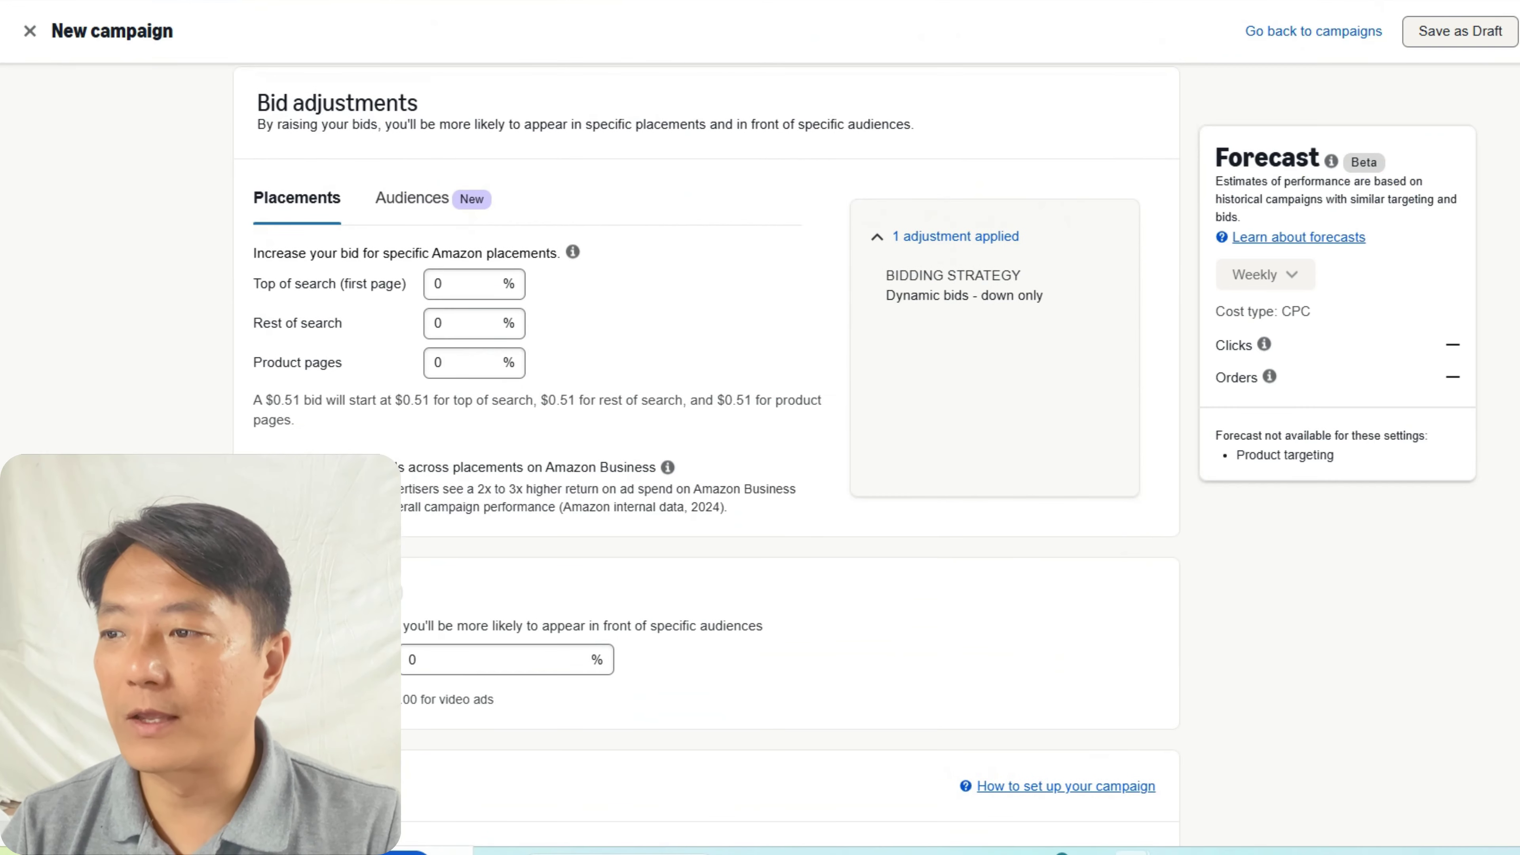
scroll(706, 448, "down", 8)
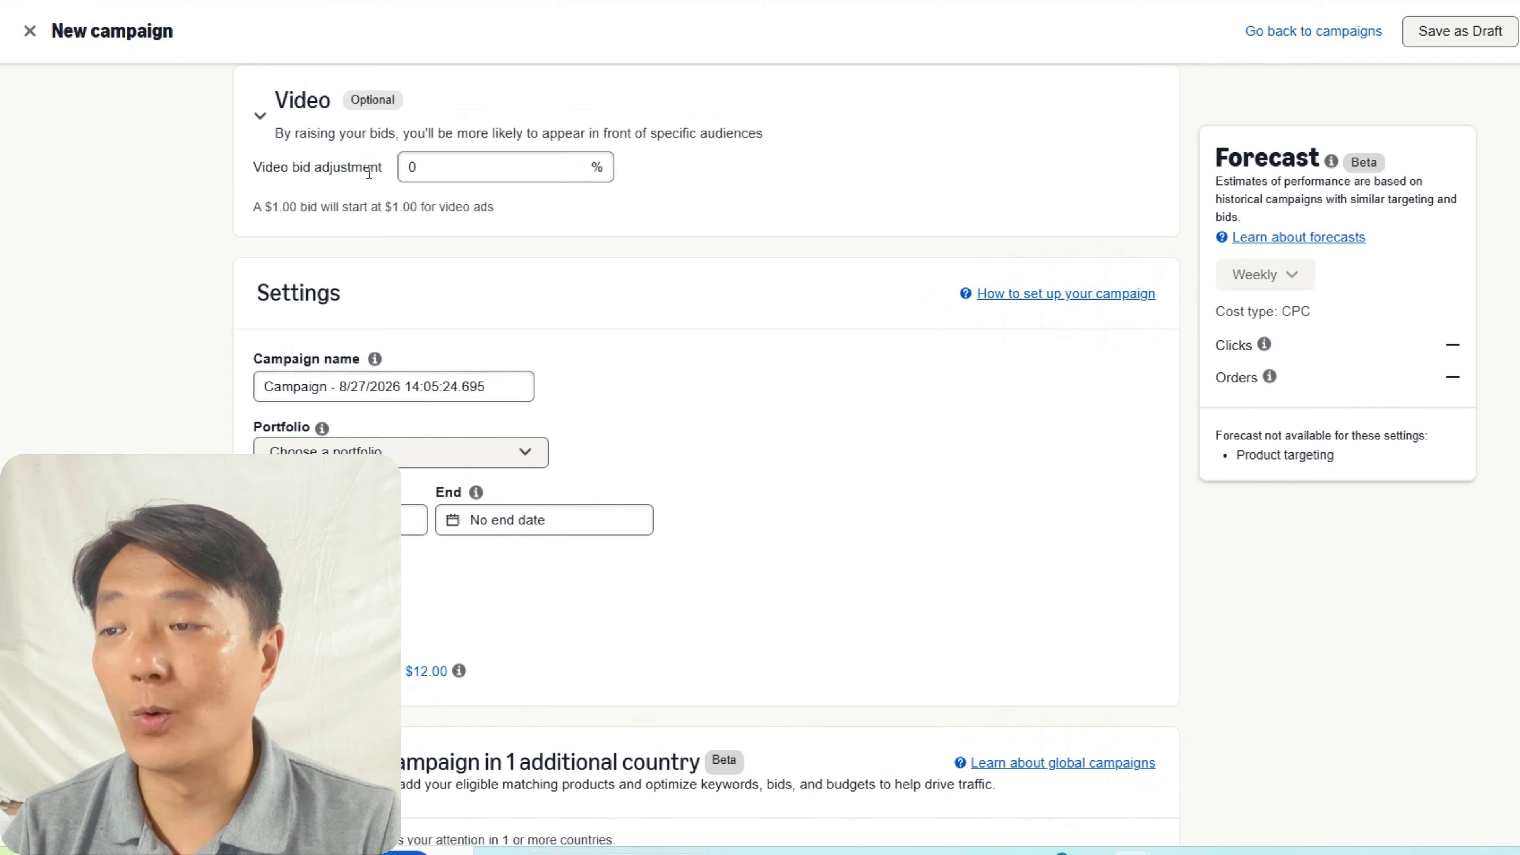
left_click(412, 169)
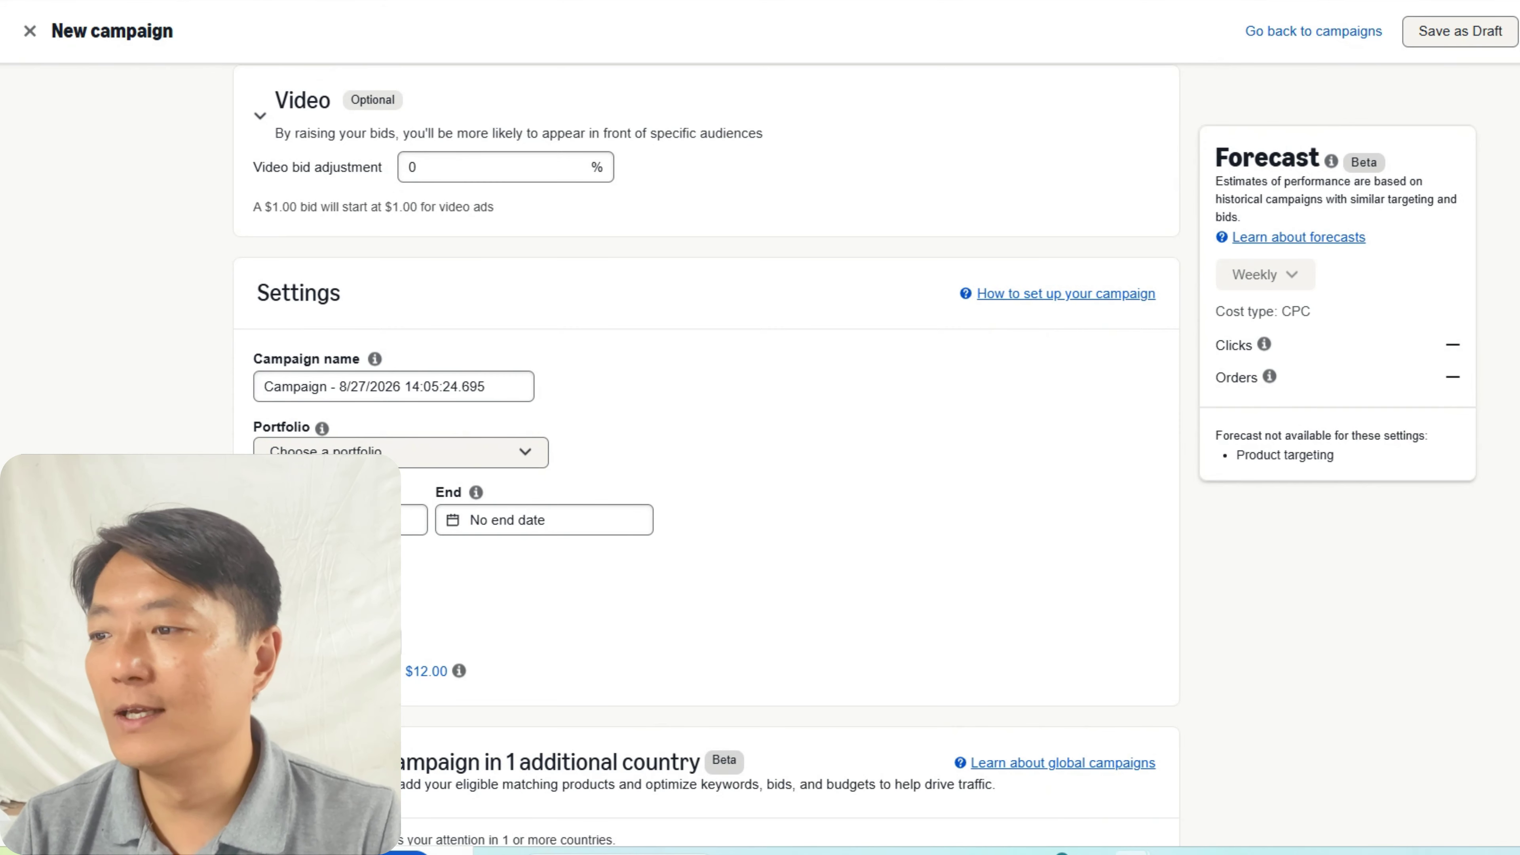
scroll(419, 244, "down", 3)
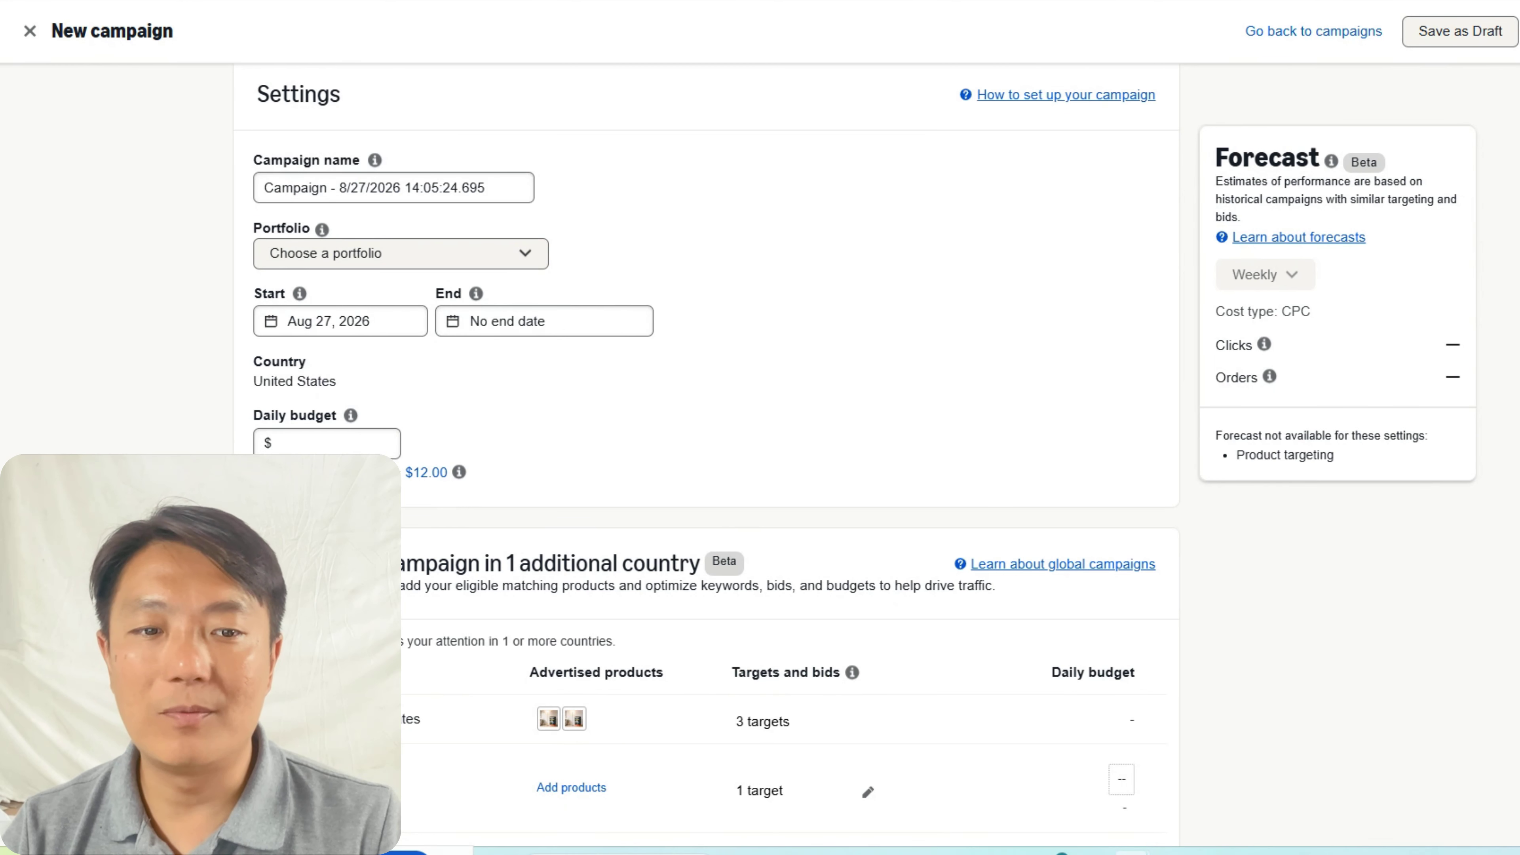
scroll(532, 382, "down", 3)
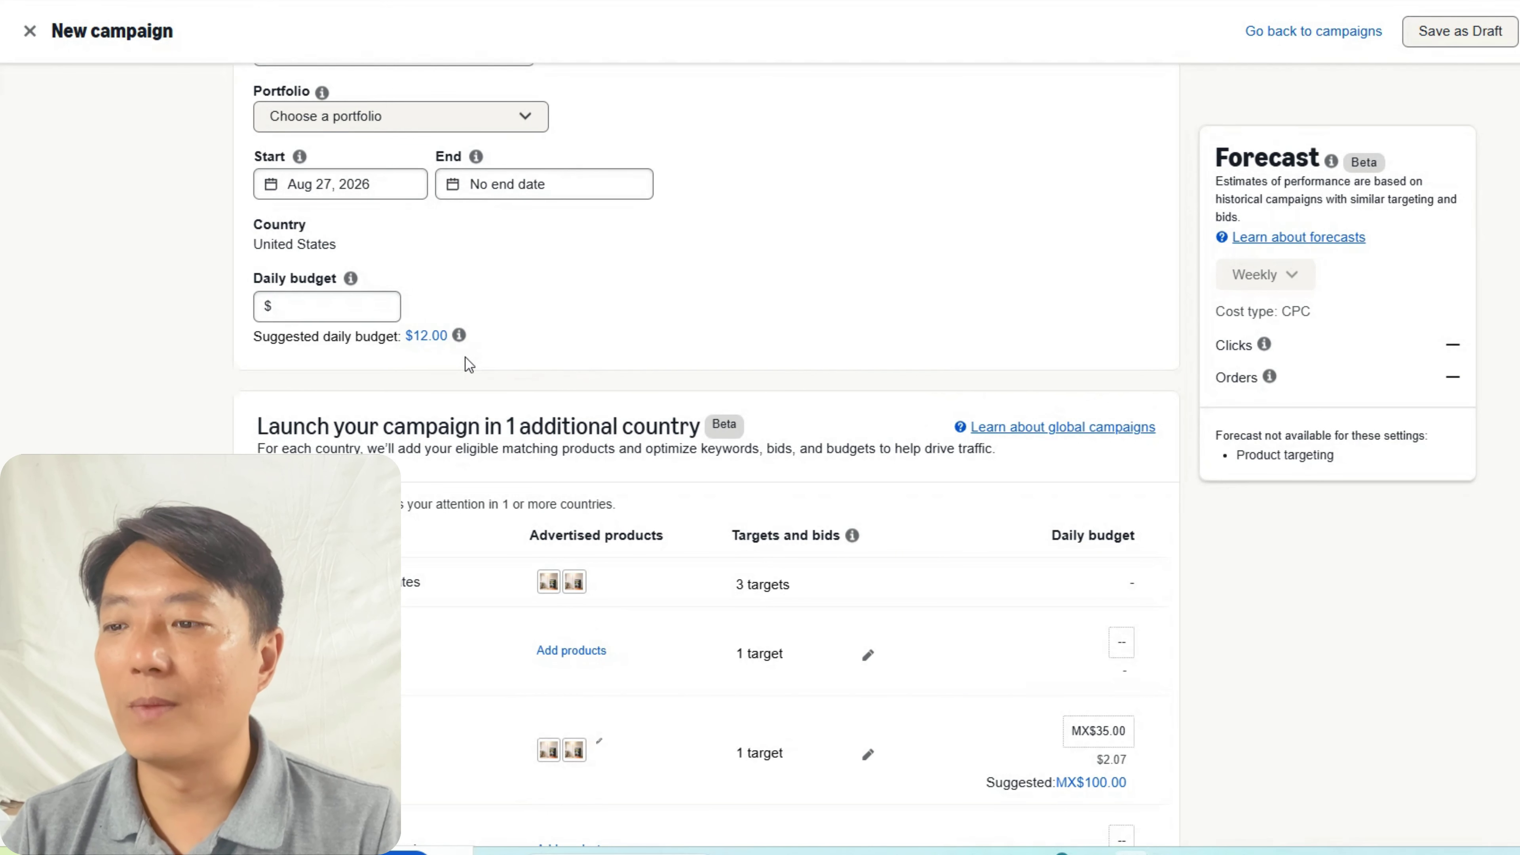
scroll(706, 455, "down", 10)
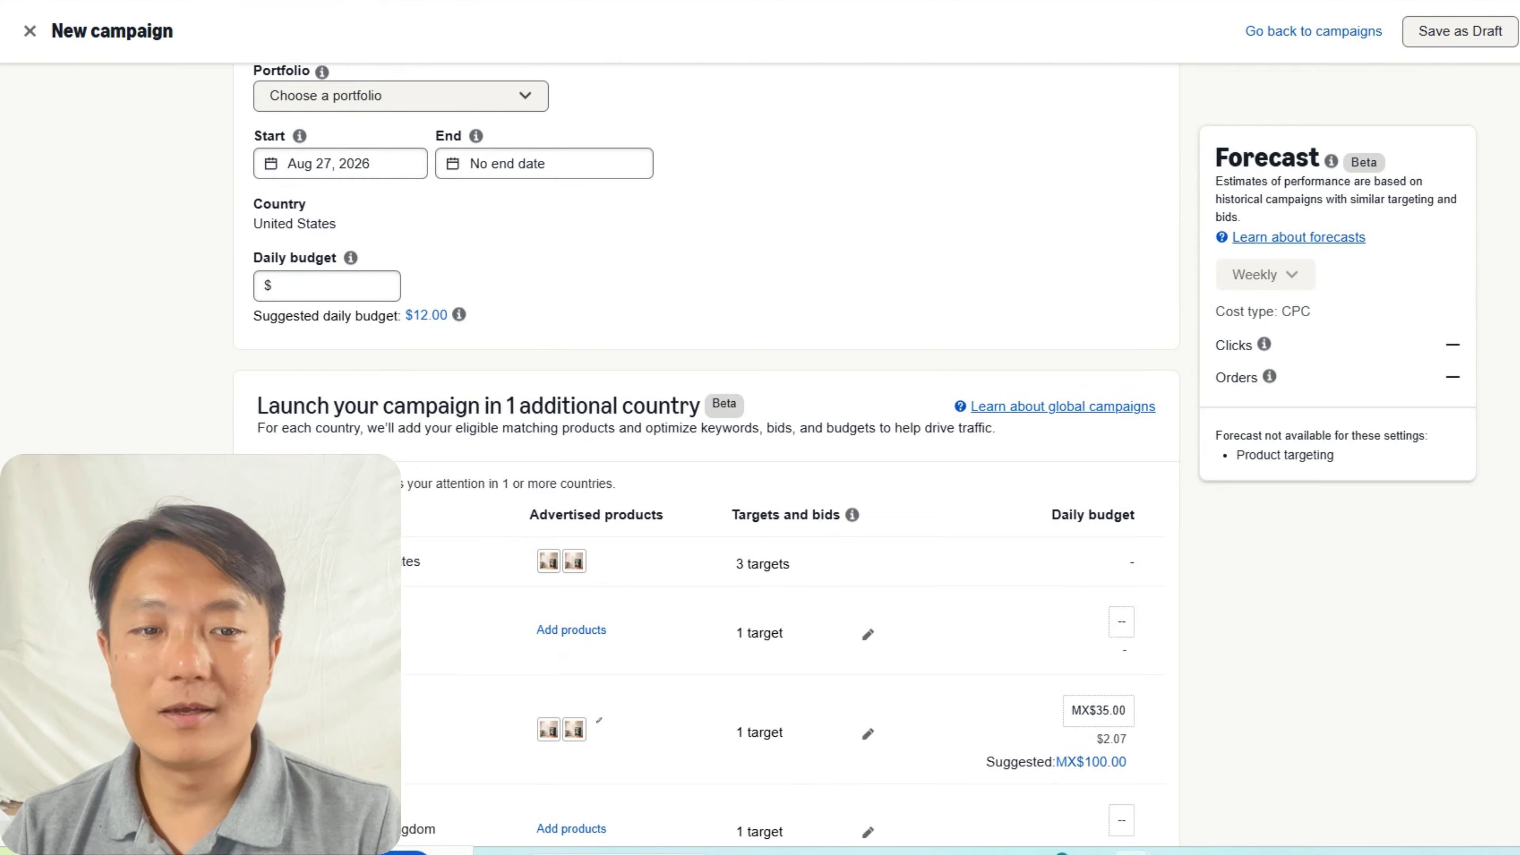